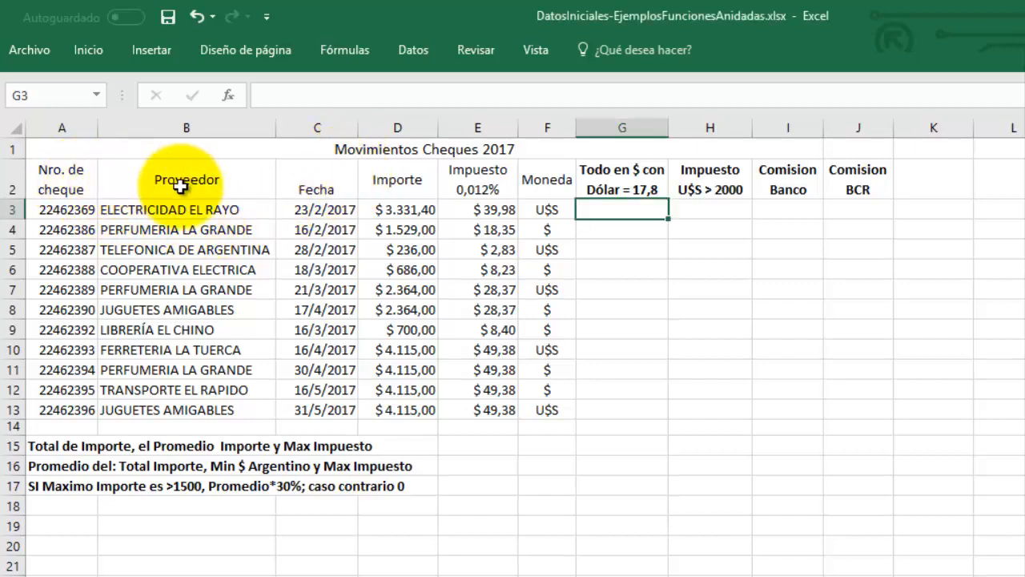
- Review the row 2 headings Proveedor, Fecha, Importe, Impuesto 0,012% and Moneda
left_click(193, 179)
left_click(333, 189)
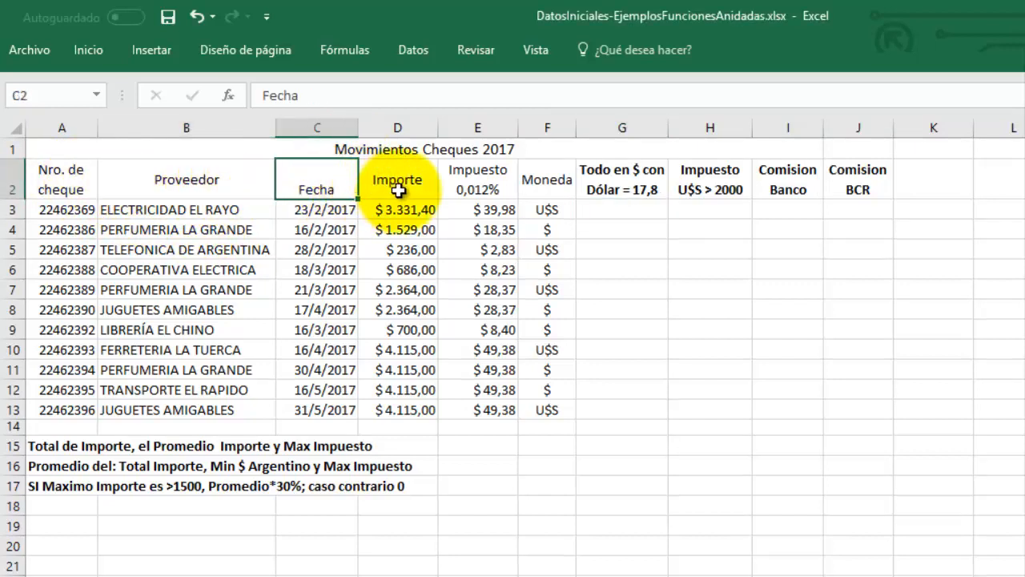
left_click(398, 190)
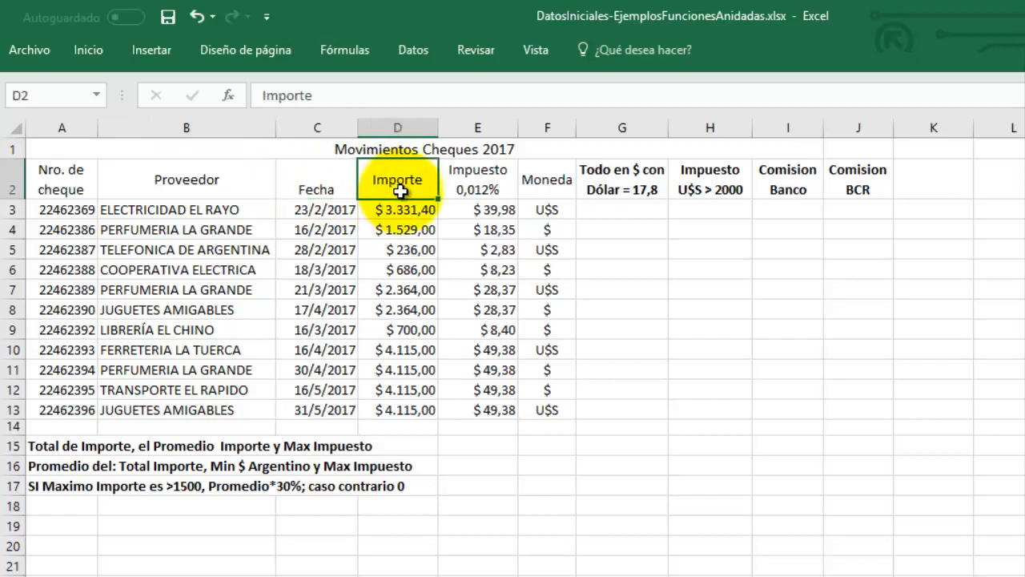
left_click(488, 192)
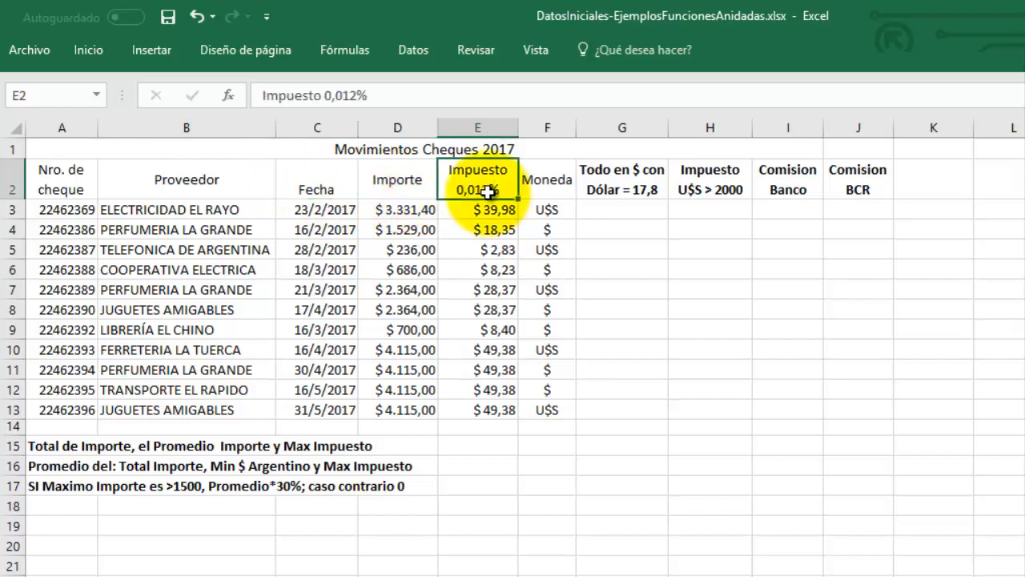
left_click(548, 195)
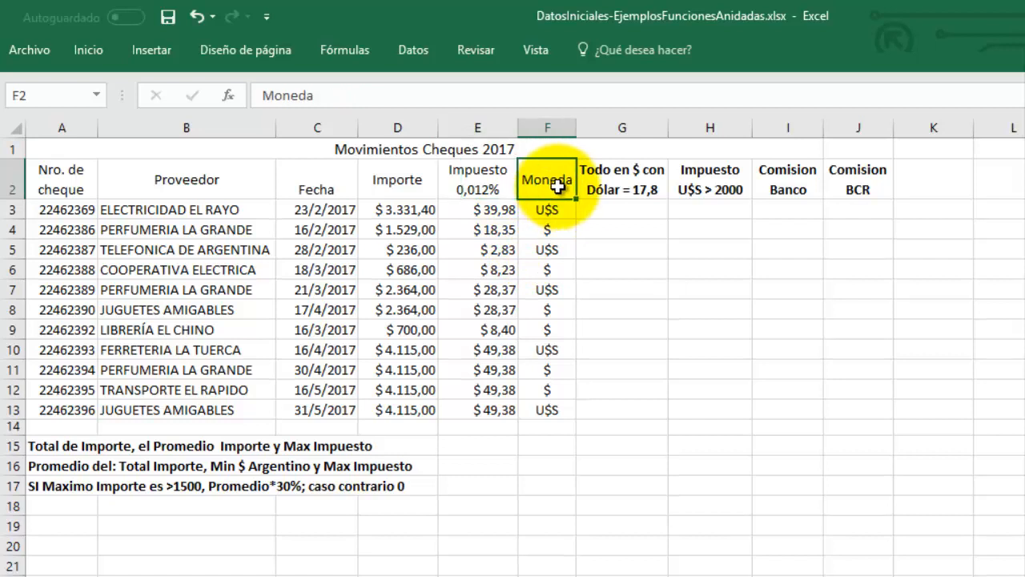
- Begin a SI formula in G3 with the logical test F3="U$S"
left_click(594, 212)
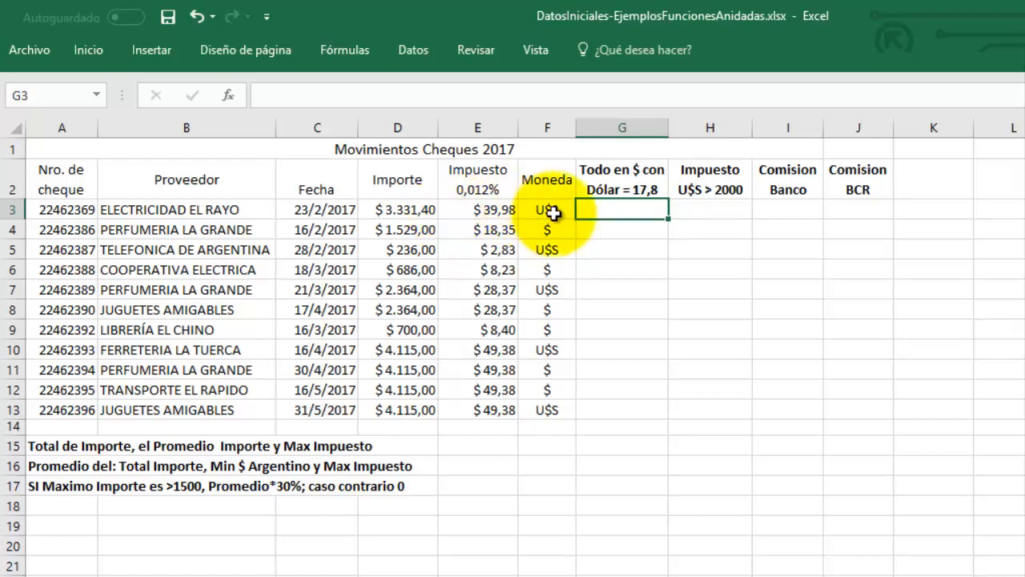
type("=")
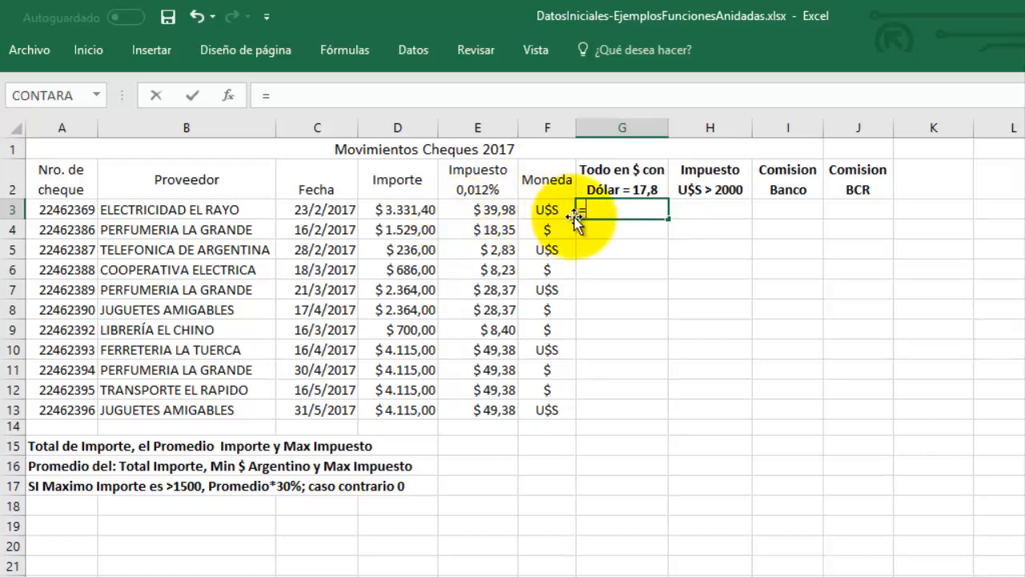
type("SI(")
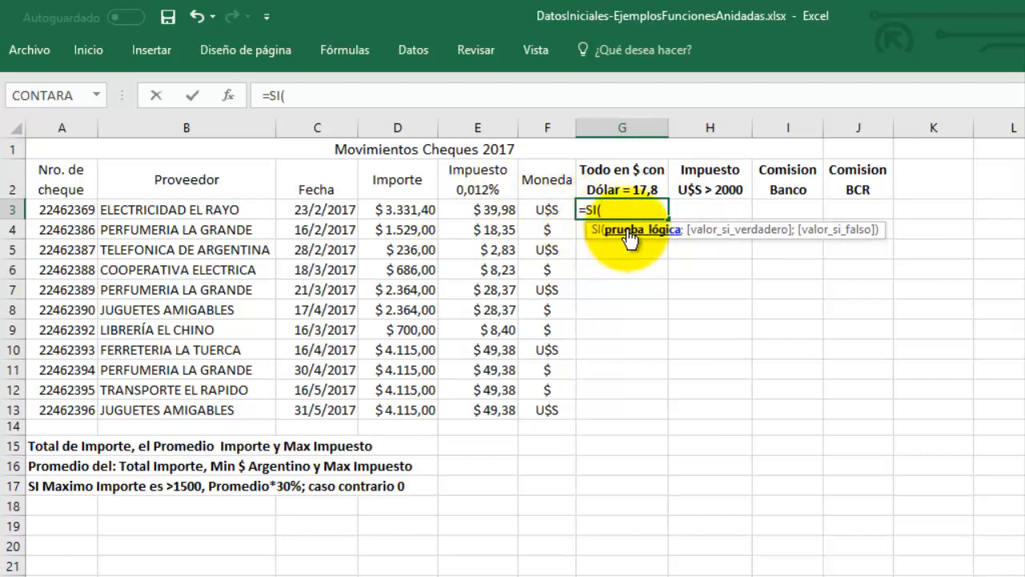
left_click(547, 210)
type("=")
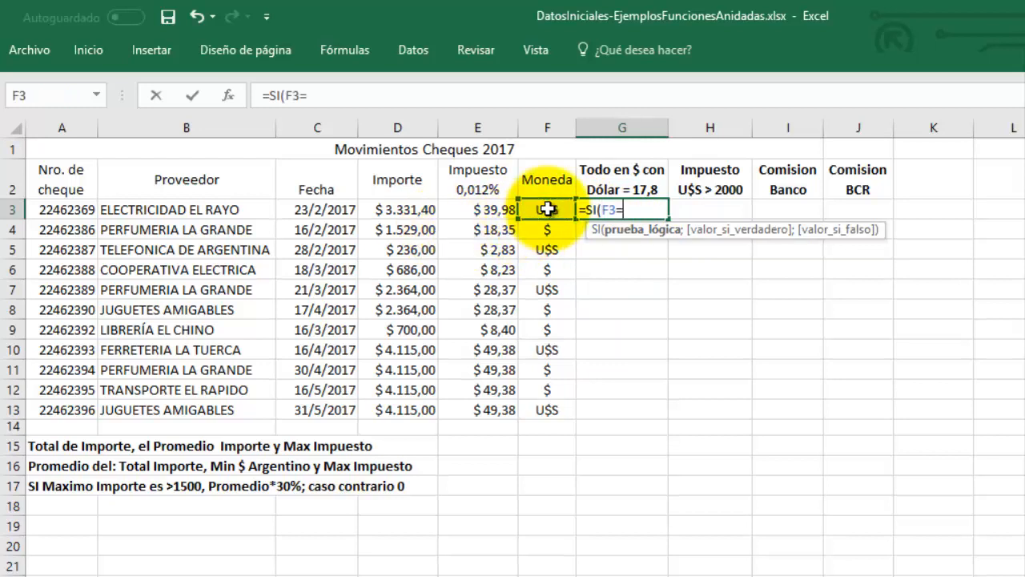
type("\"u")
key("BackSpace")
type("U$")
key("BackSpace")
type("$S")
key("BackSpace")
type("S\"")
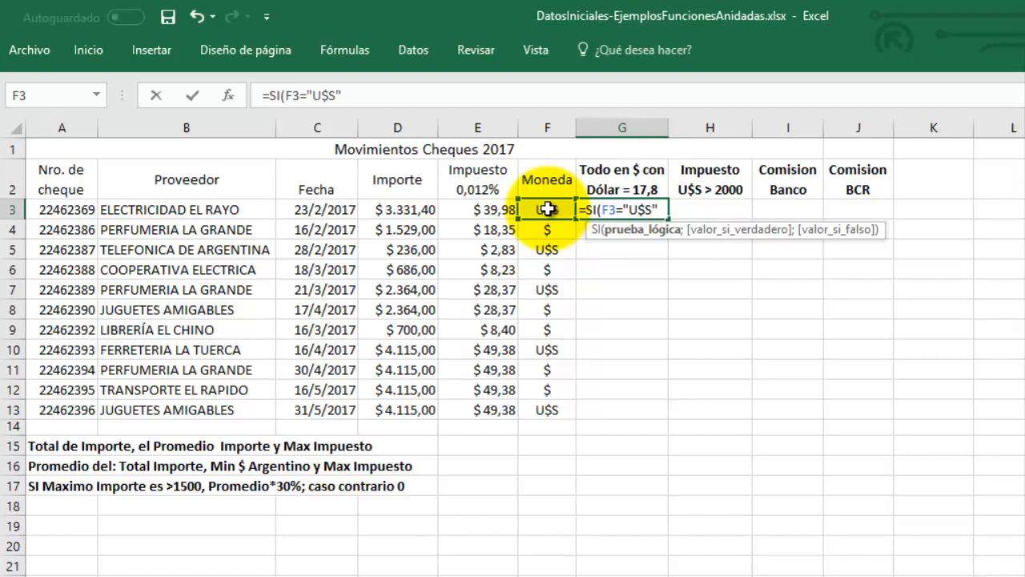
- Complete the SI formula in G3 with D3*17,80 as the true value and D3 as the false value
type(";")
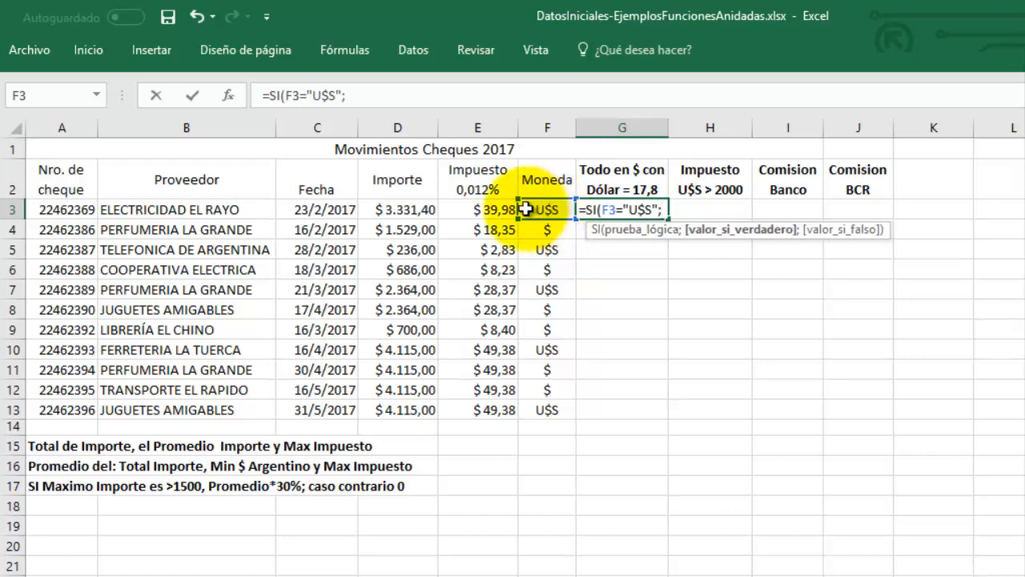
left_click(413, 210)
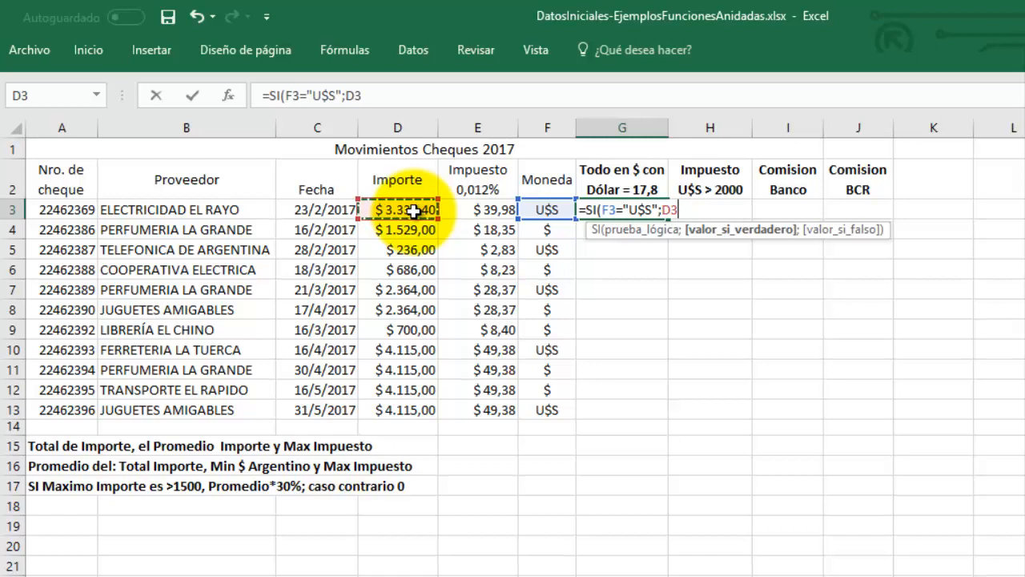
type("*17,80")
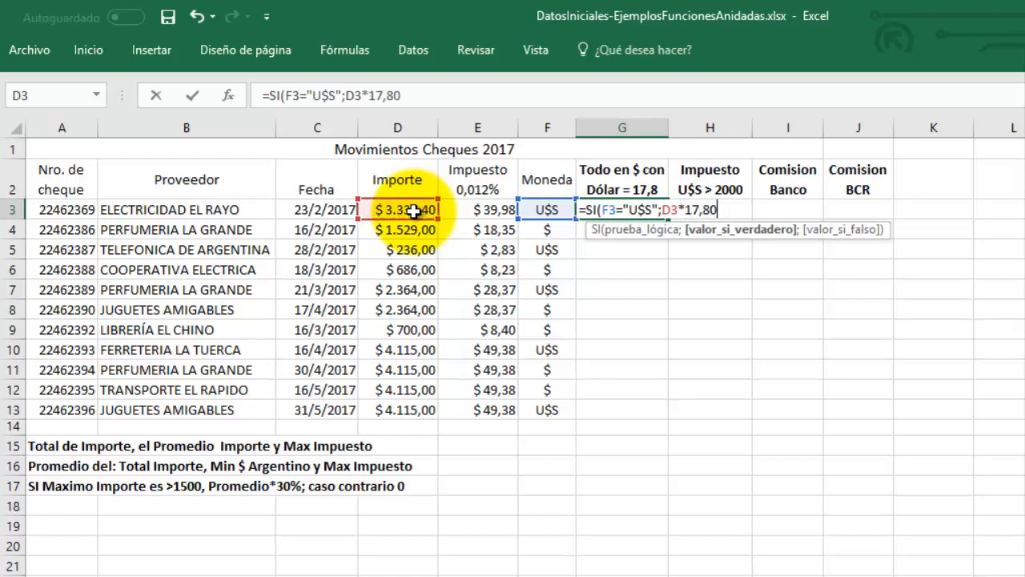
type(";")
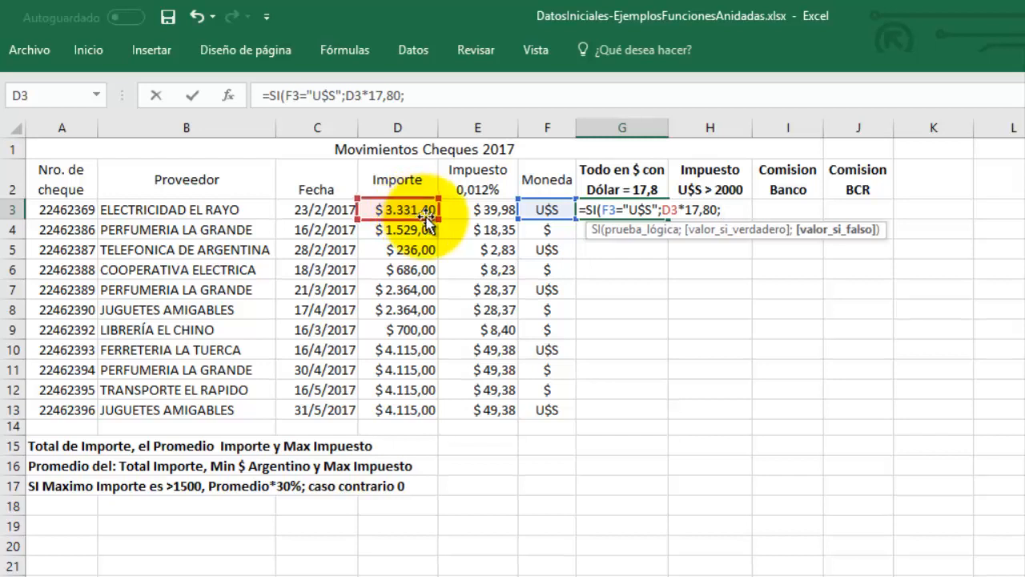
left_click(411, 210)
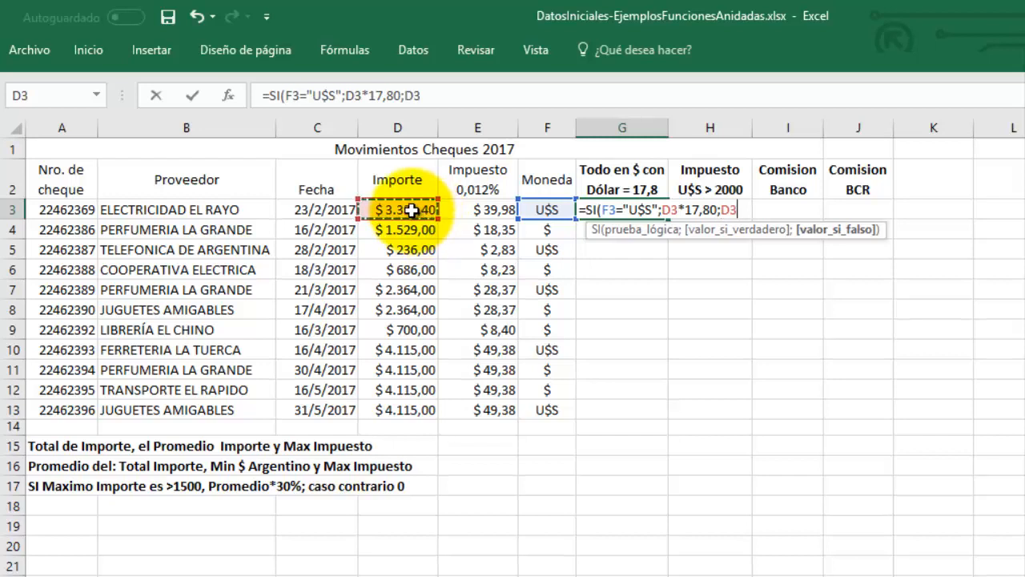
type(")")
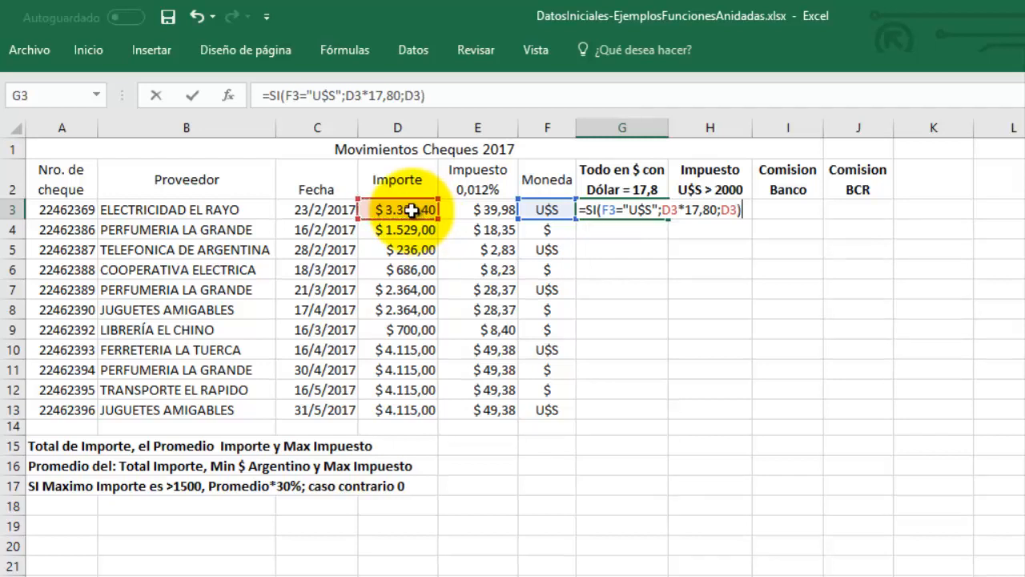
key("Return")
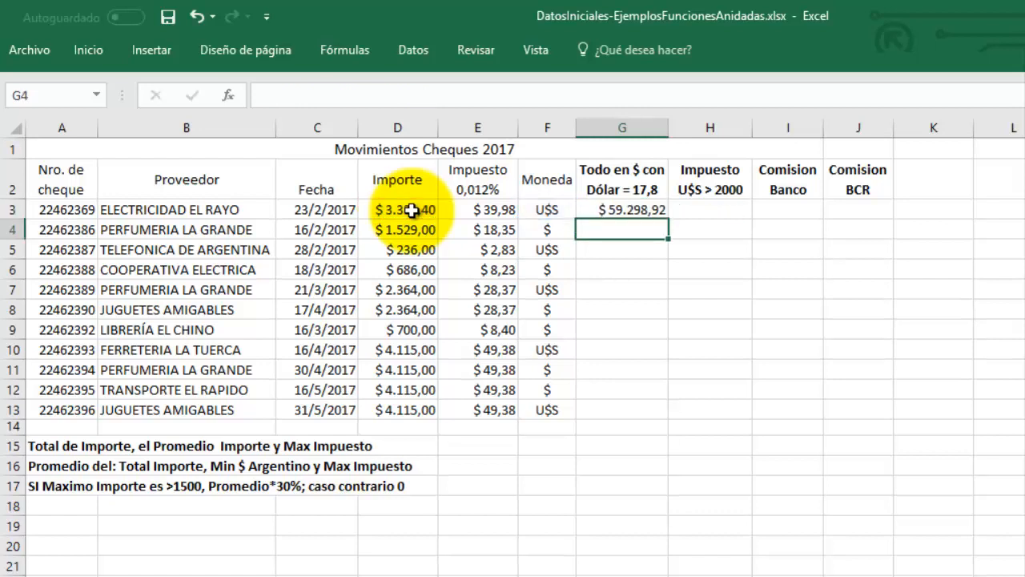
- Fill the G3 formula down through G13 and check the converted amounts in rows 4 and 5
left_click(633, 209)
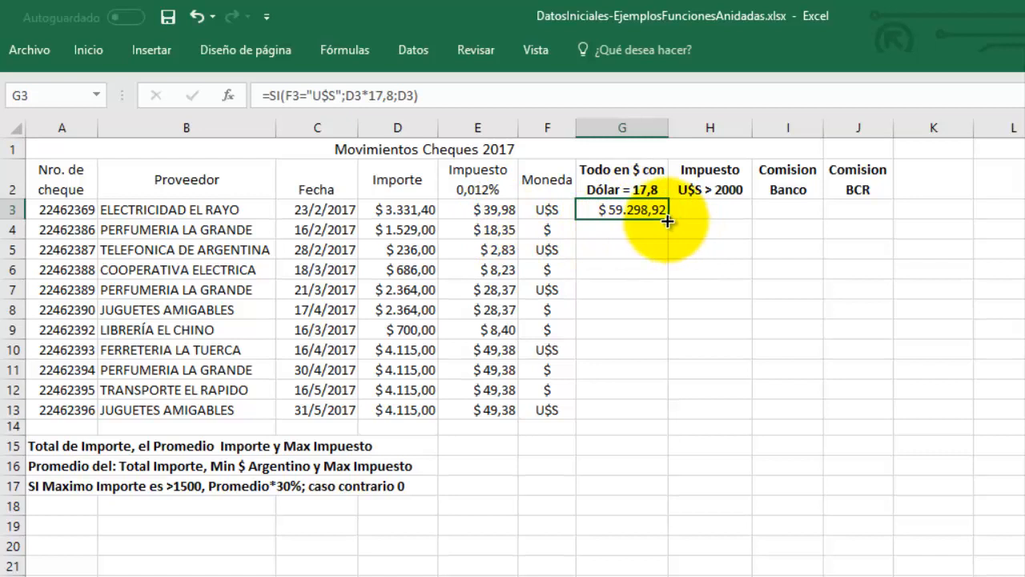
left_click_drag(668, 221, 655, 419)
left_click(625, 250)
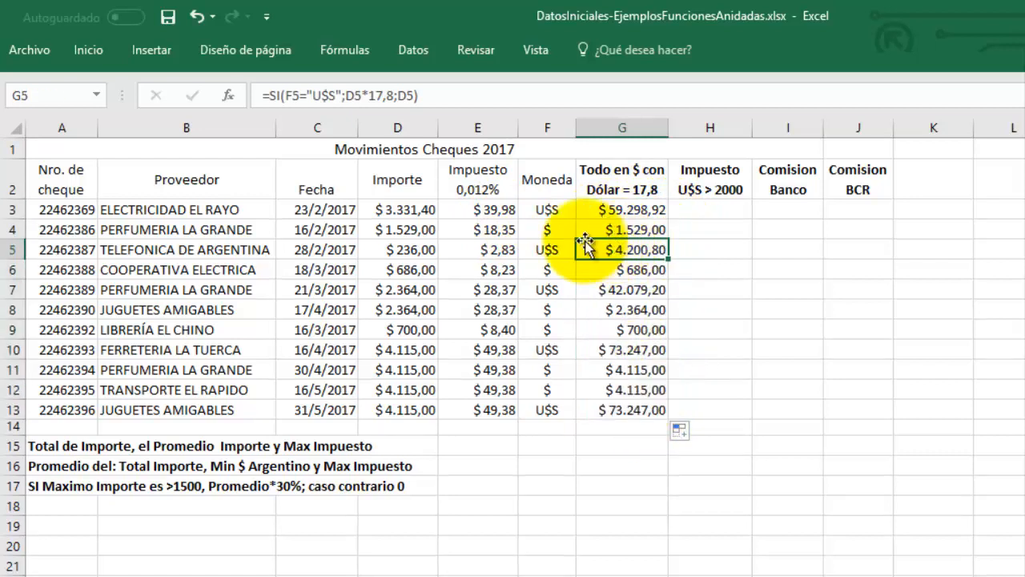
left_click(594, 230)
left_click(558, 230)
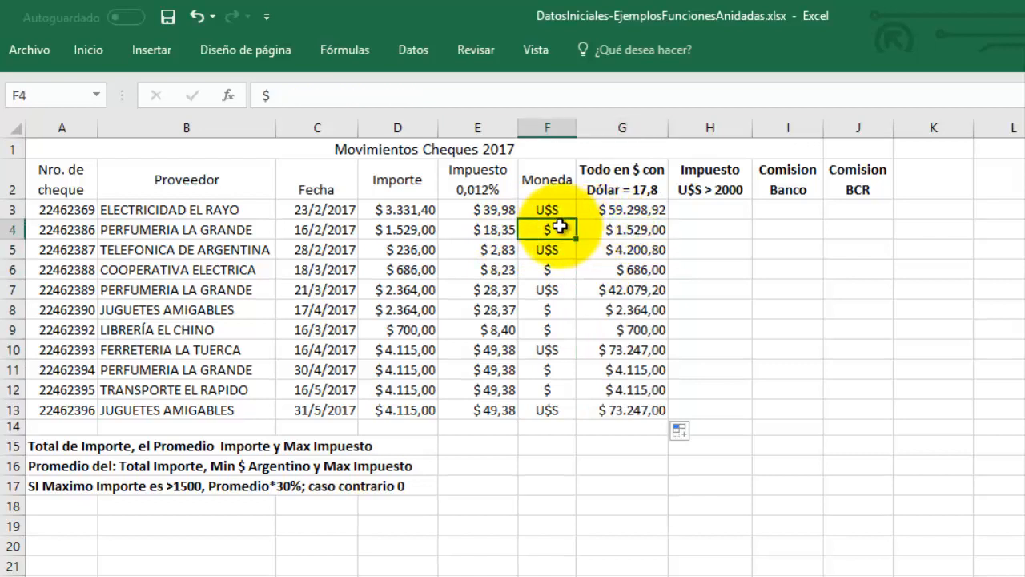
left_click(412, 231)
left_click(633, 229)
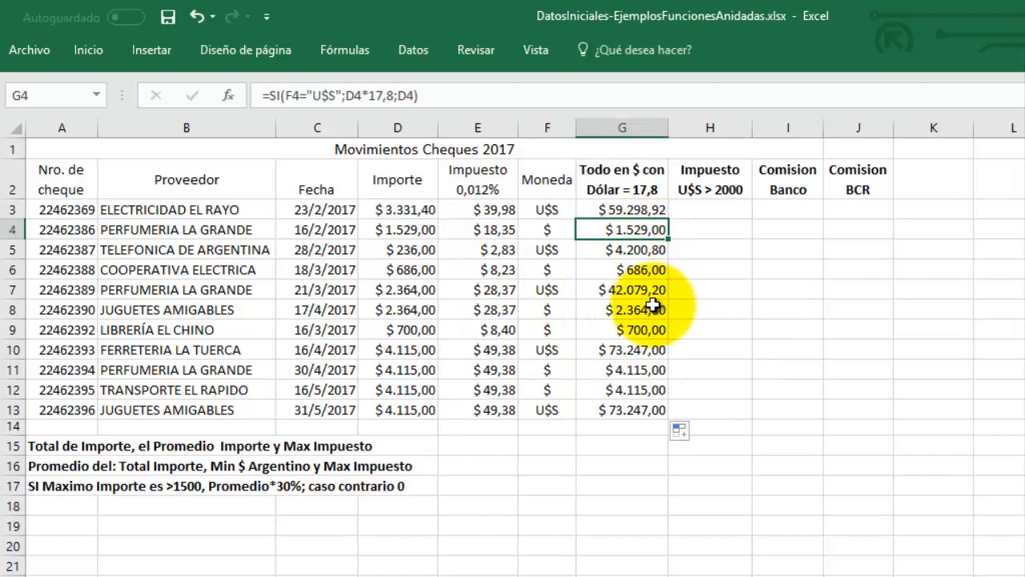
- Begin a SUMA formula in E15 with the Importe range D3:D13 as its first argument
left_click(486, 447)
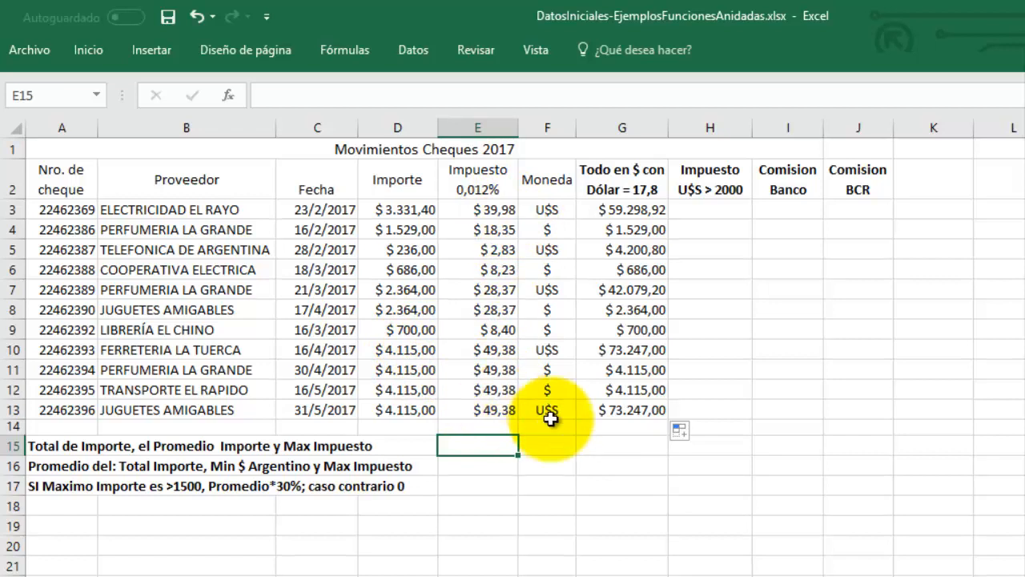
type("=SU")
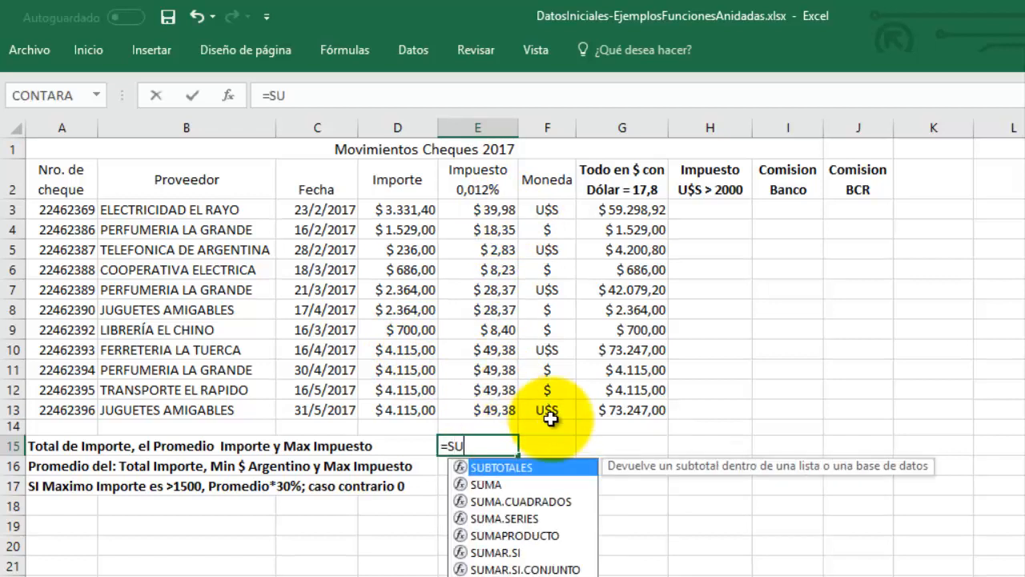
type("MA(")
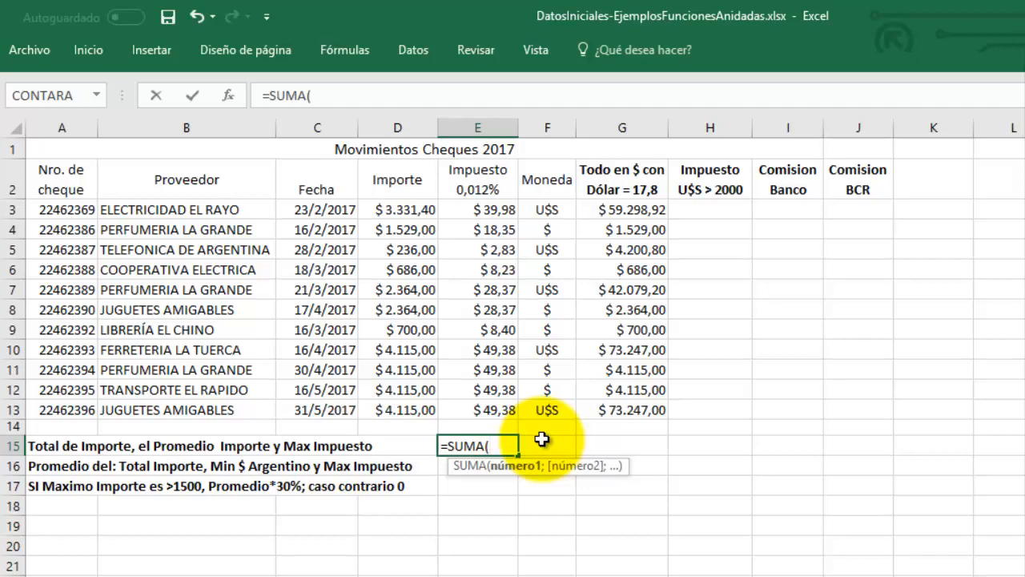
left_click_drag(423, 210, 430, 410)
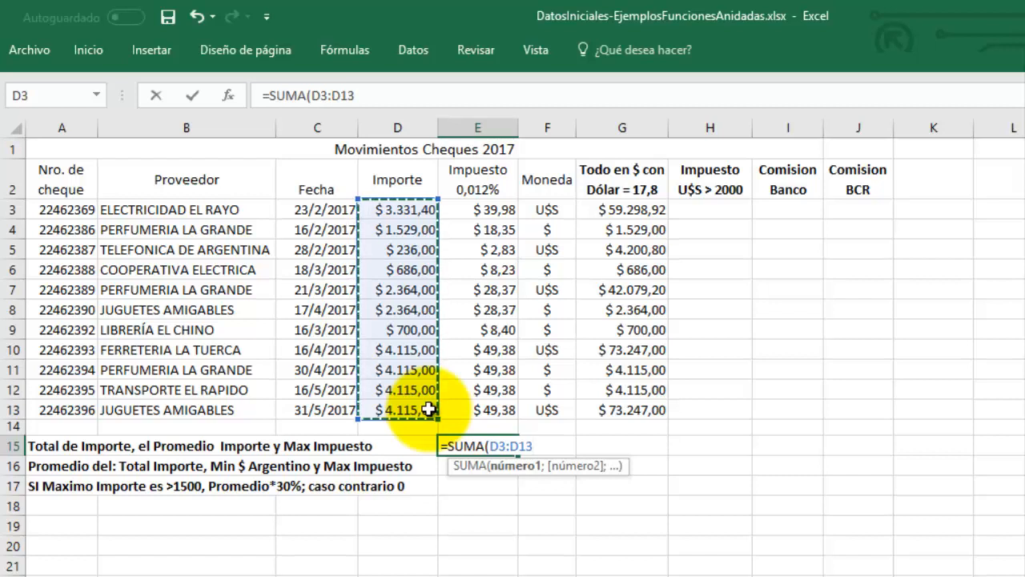
- Nest PROMEDIO(D3:D13) as the second argument of the SUMA formula in E15
type(";")
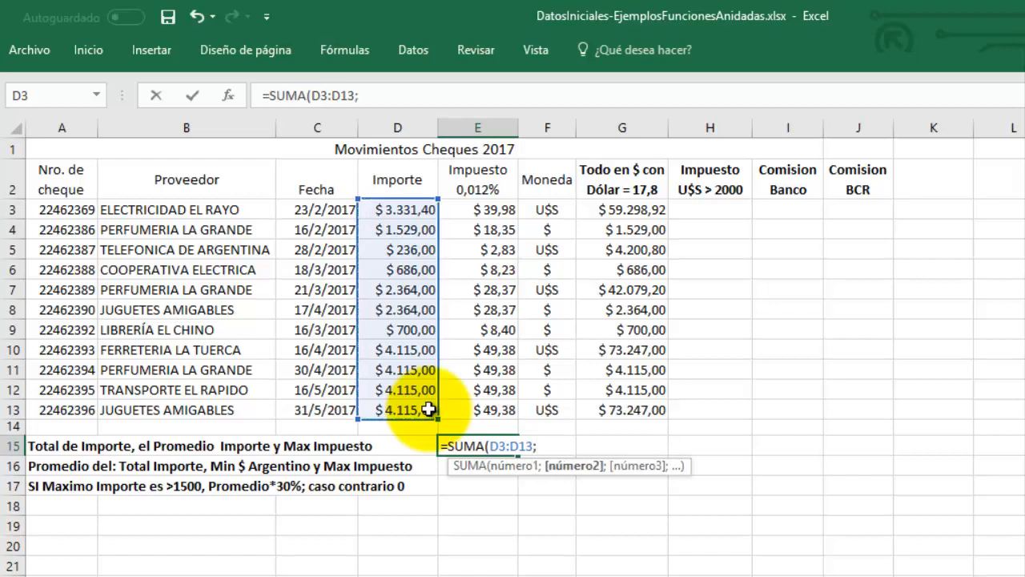
type("PRO")
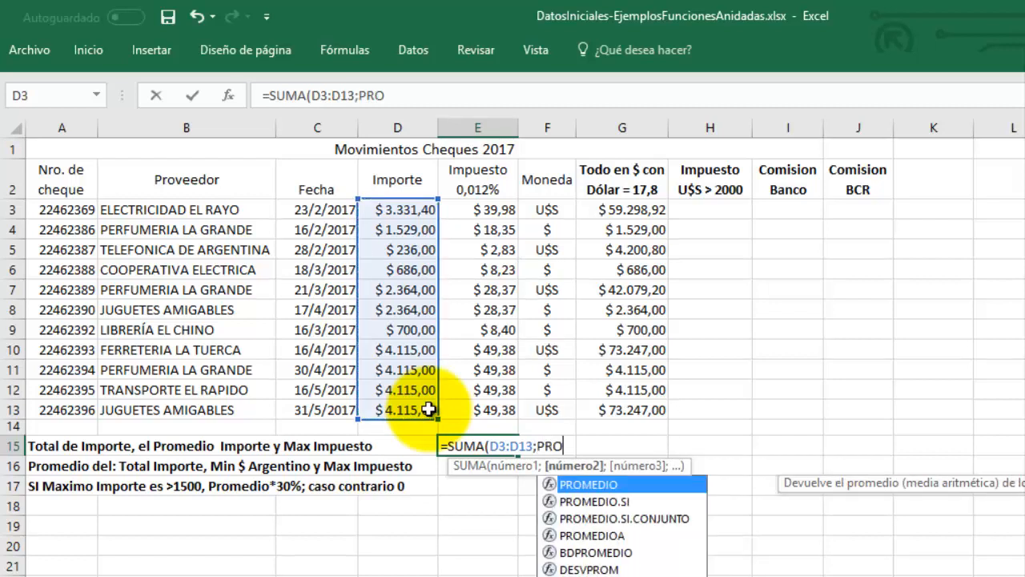
type("MEDIO(")
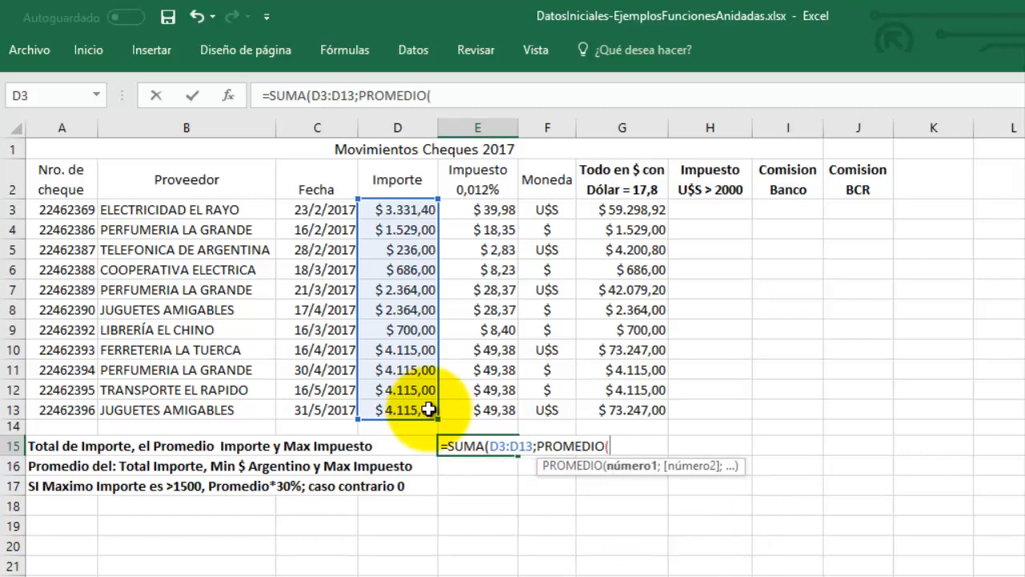
left_click_drag(405, 210, 415, 406)
type(")")
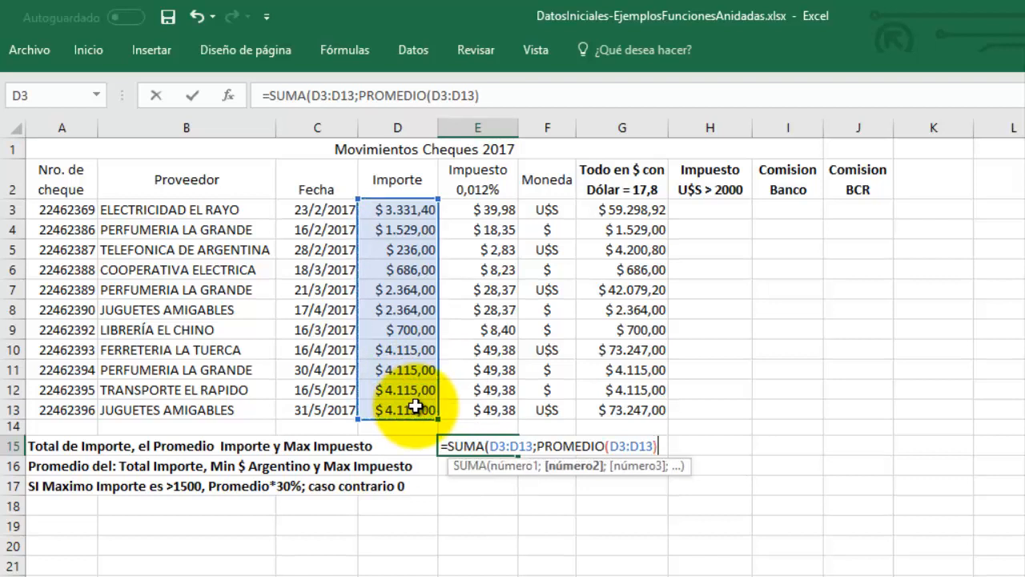
- Nest MAX(E3:E13) as the third argument of the SUMA formula in E15 and enter the finished formula
type(";")
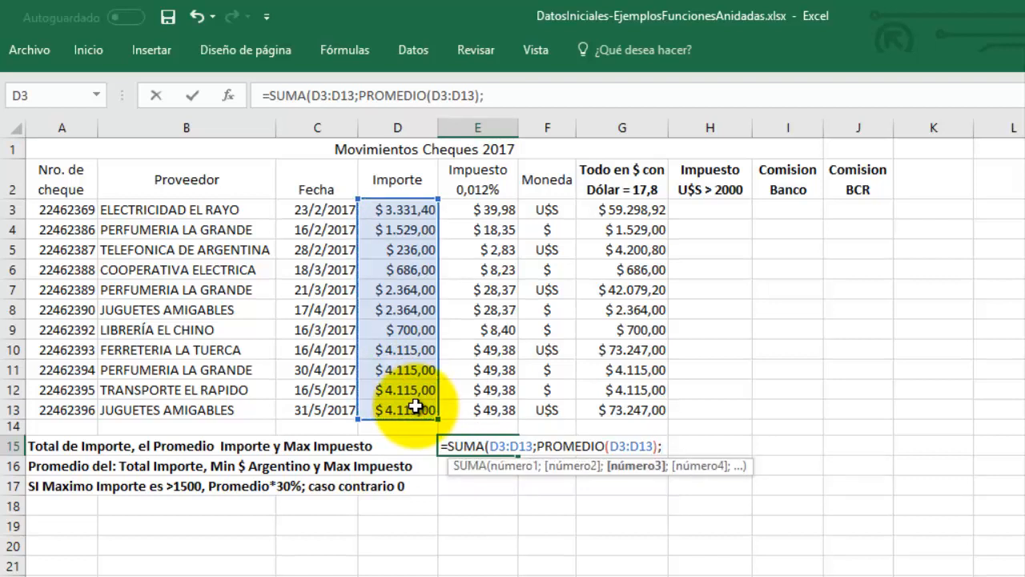
type("MA")
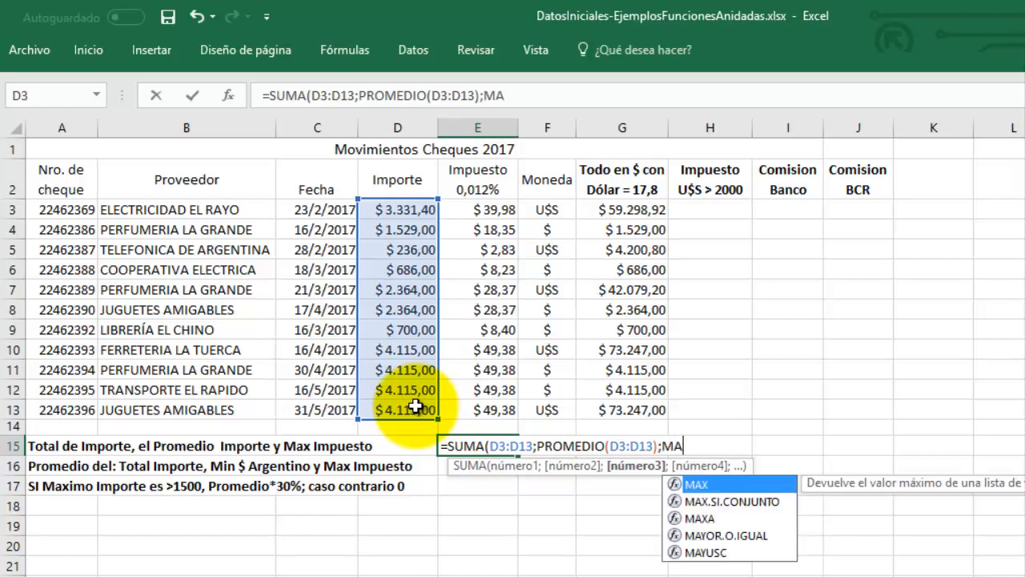
type("X(")
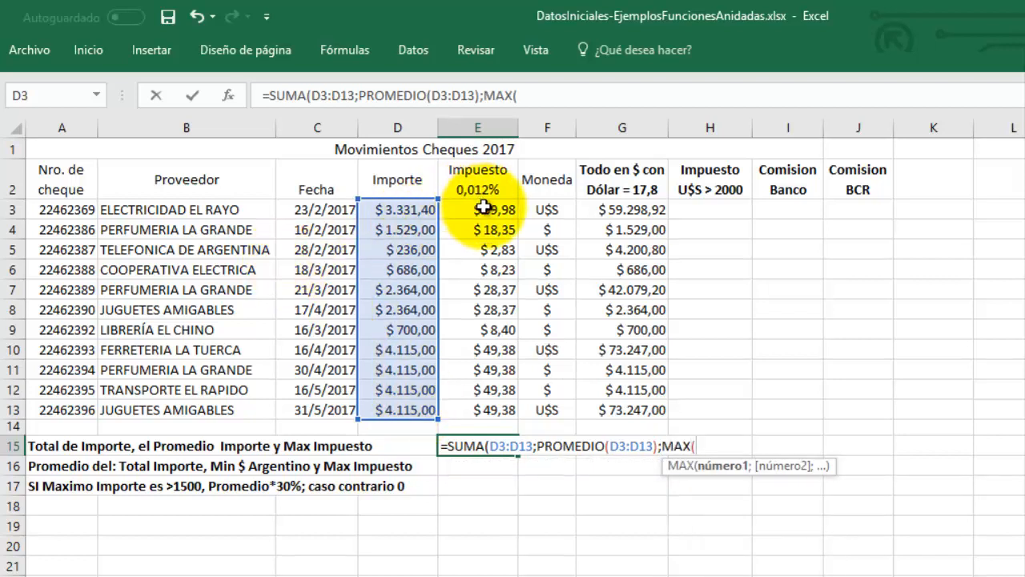
left_click_drag(479, 210, 475, 407)
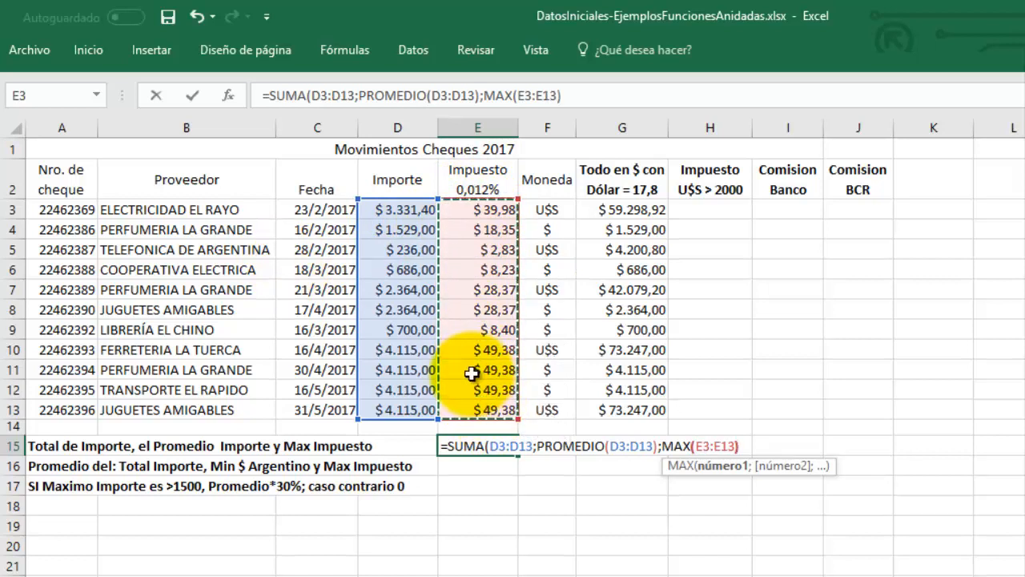
type(")")
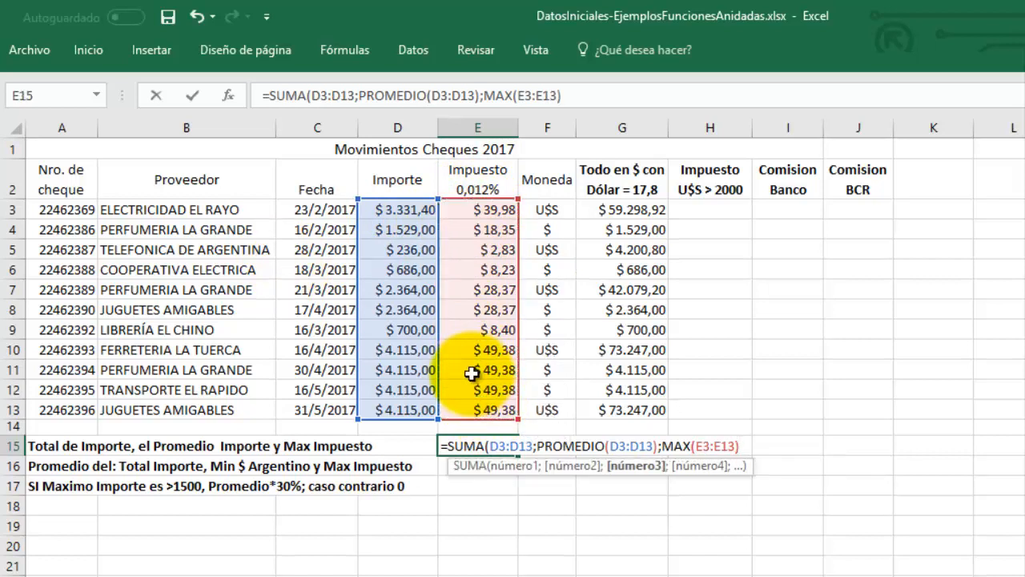
type(")")
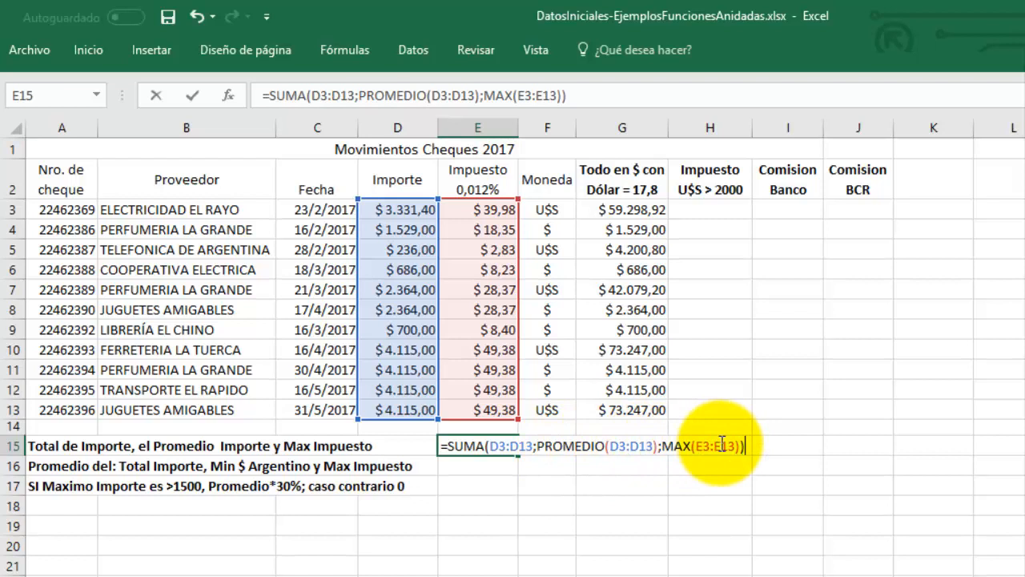
key("Return")
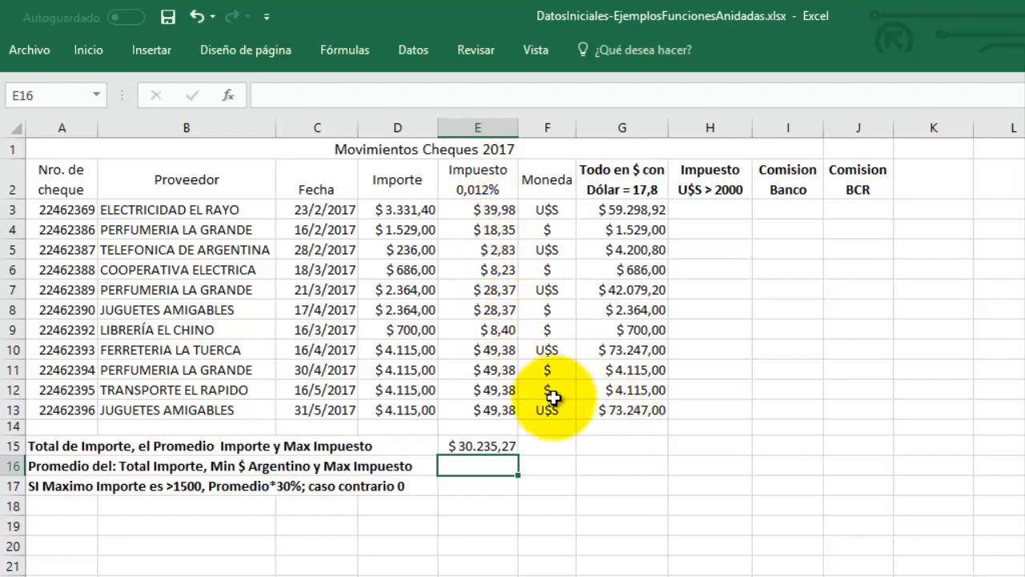
- Begin a PROMEDIO formula in E16 with SUMA(D3:D13) nested as its first argument
type("=")
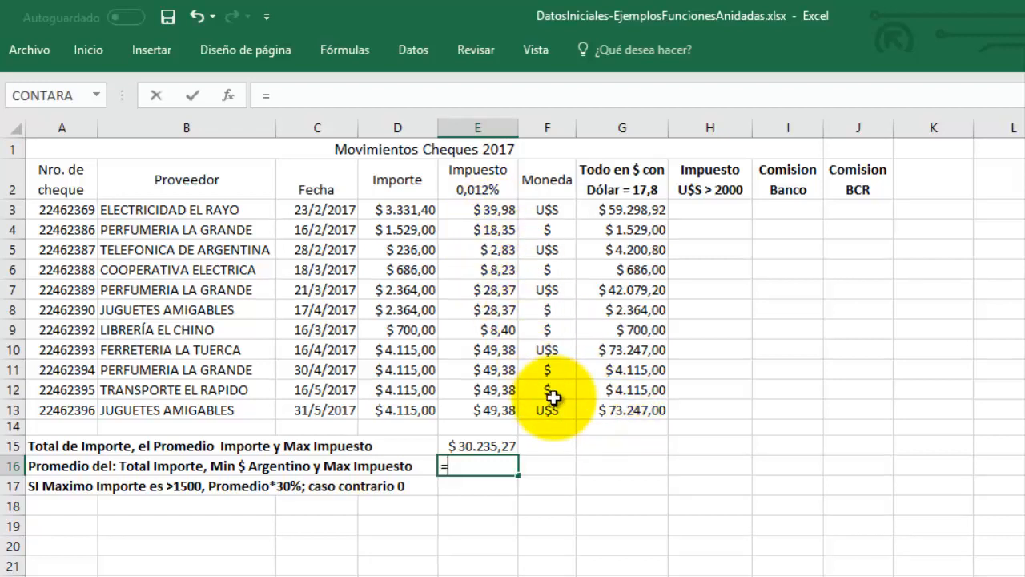
type("PROMEDIO")
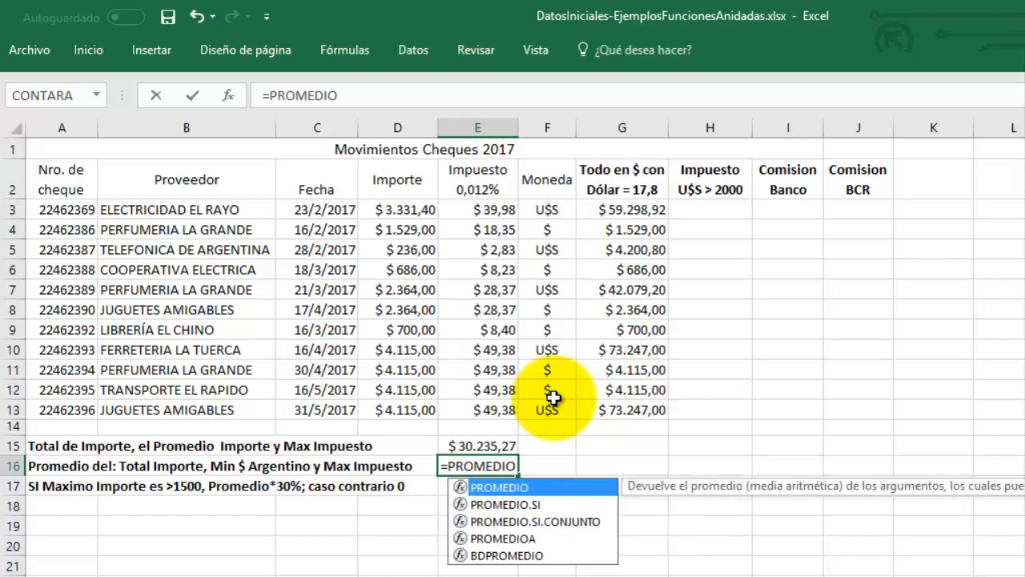
type("(")
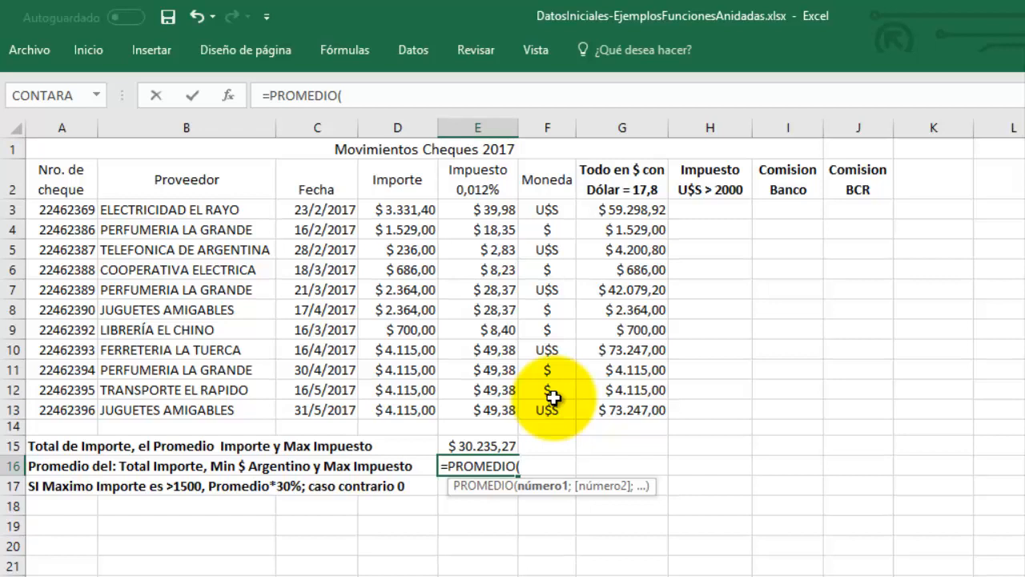
type("SU")
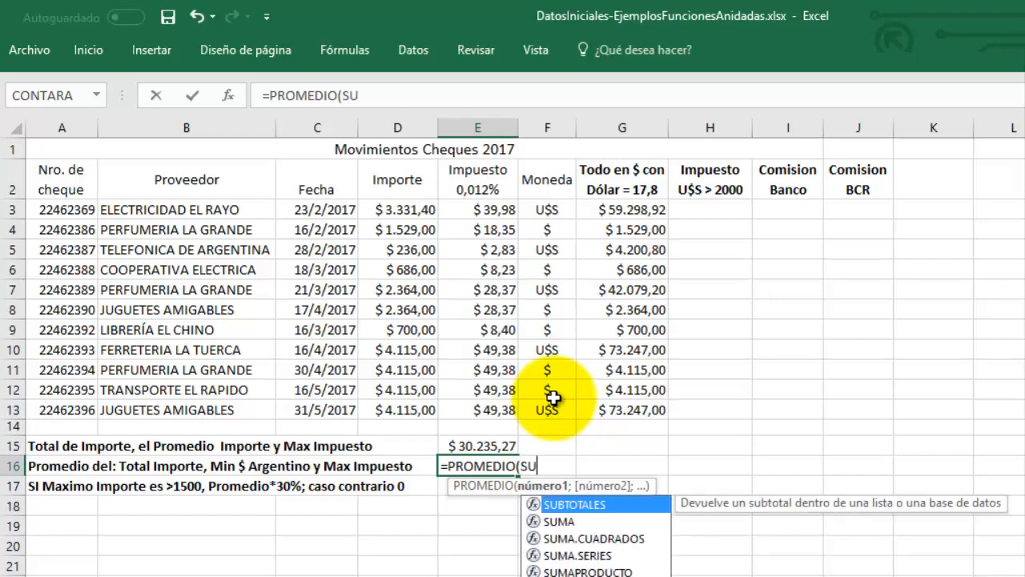
type("MA(")
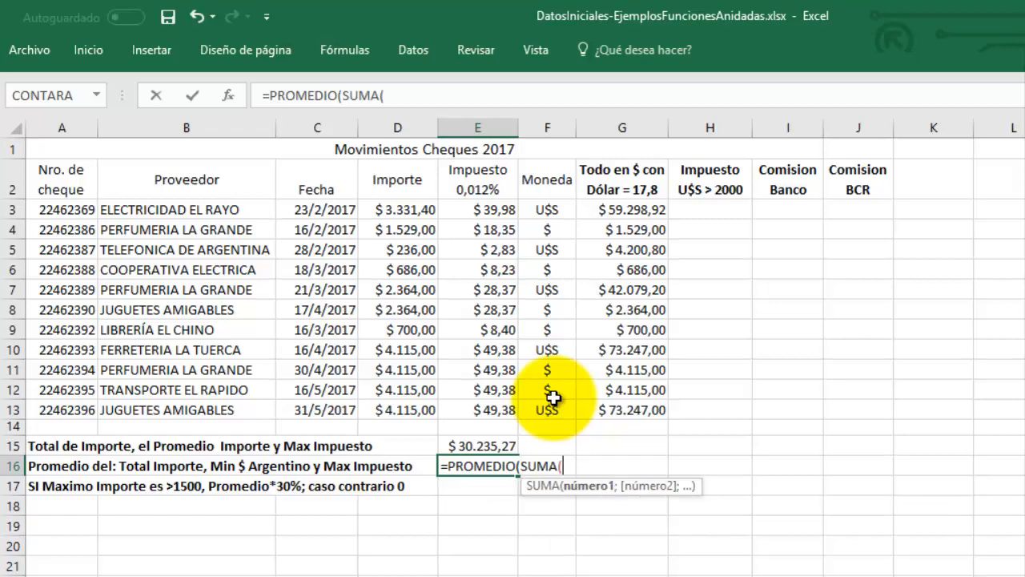
left_click_drag(398, 210, 425, 400)
type(")")
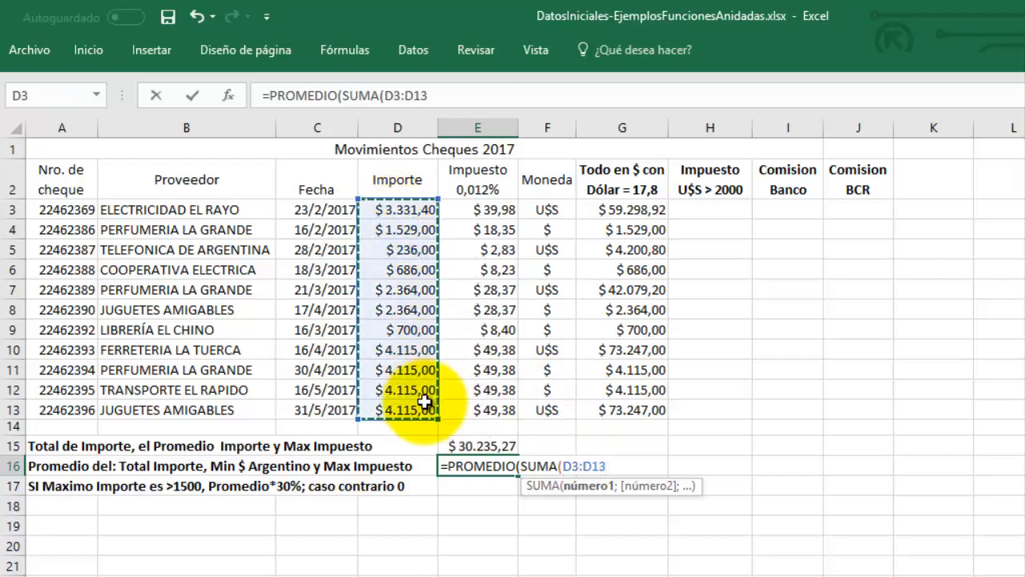
type(";")
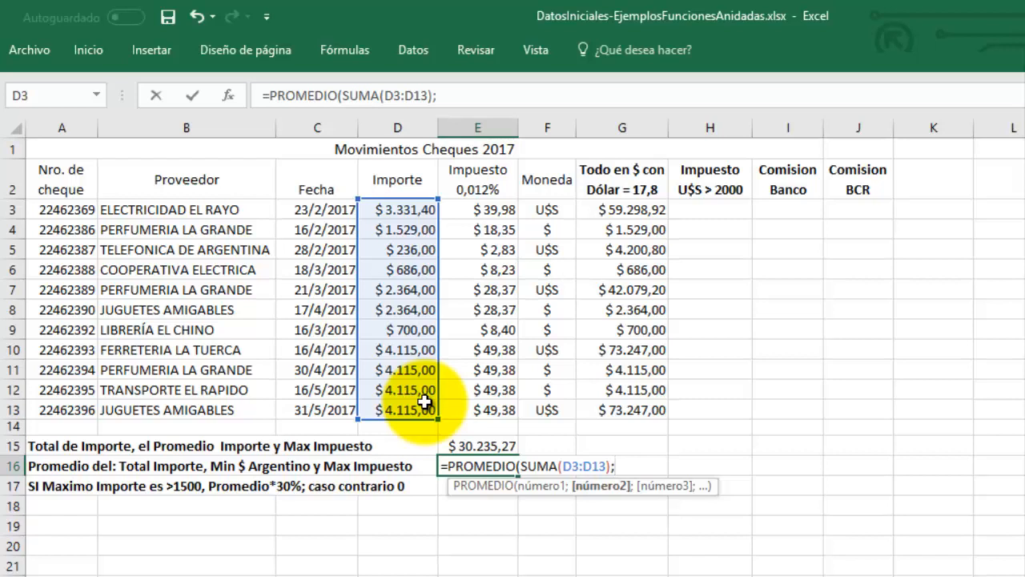
- Nest MIN(G3:G13) as the second argument of the PROMEDIO formula in E16
type("MIN")
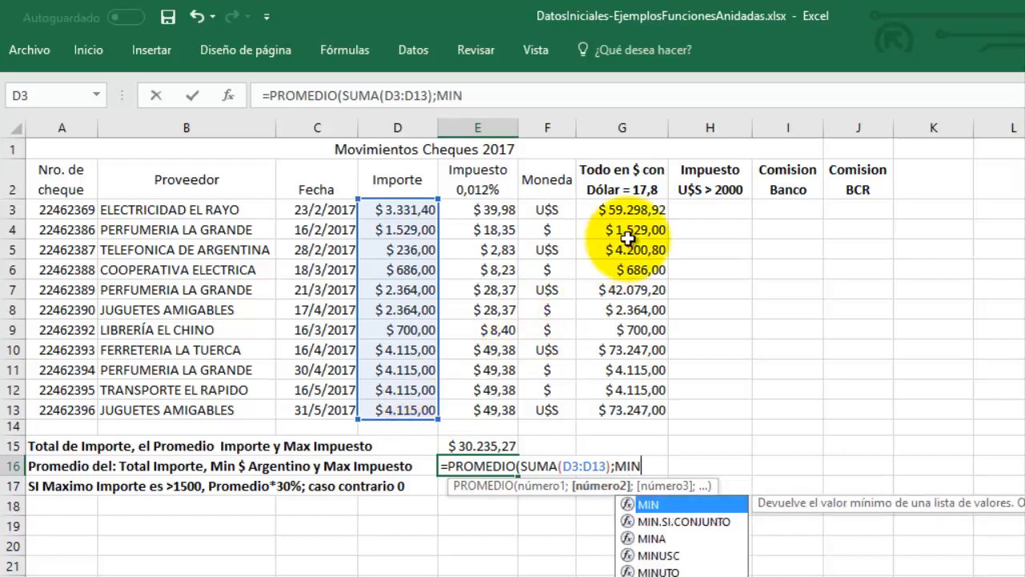
type("(")
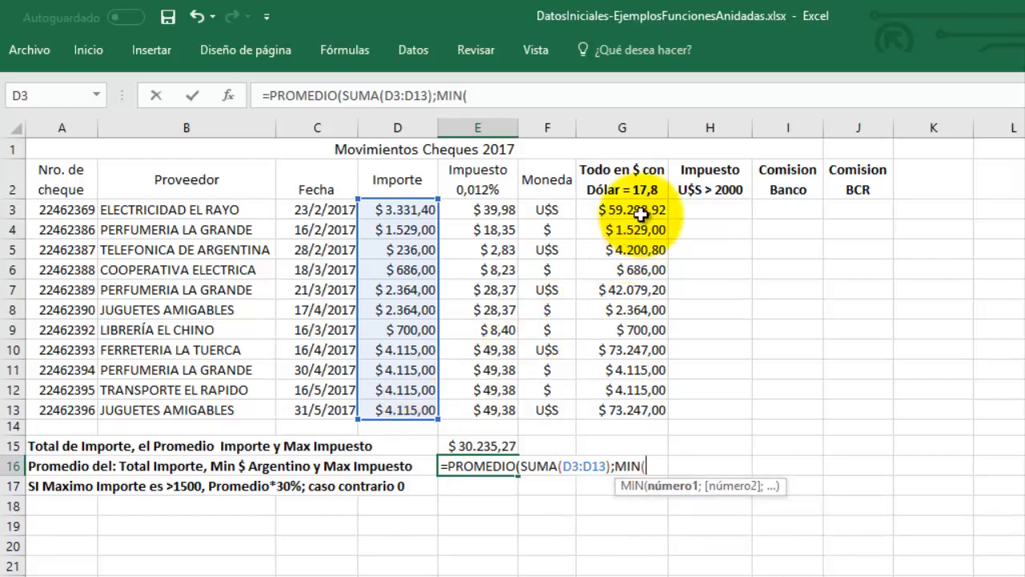
left_click_drag(631, 210, 649, 400)
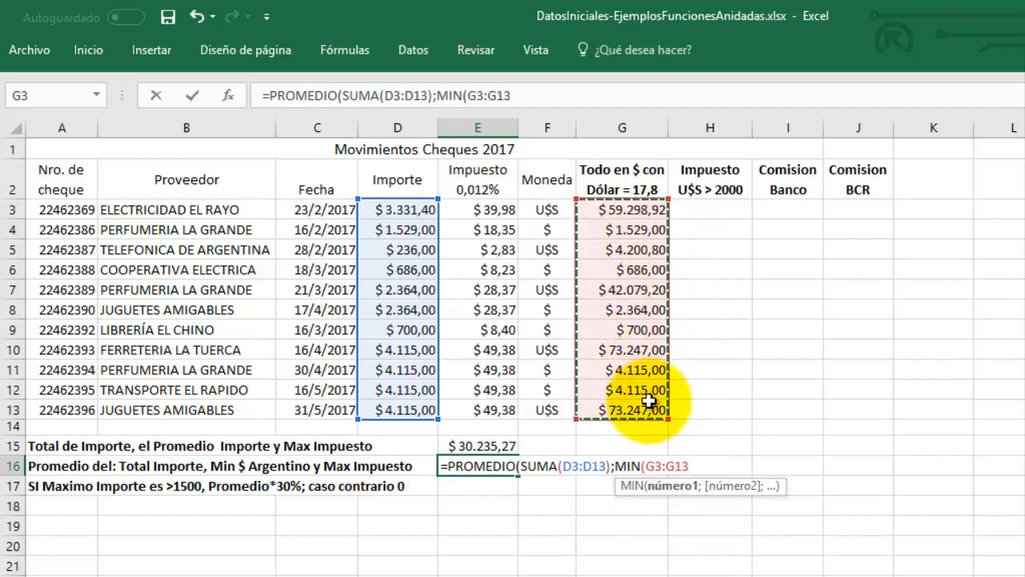
type(");")
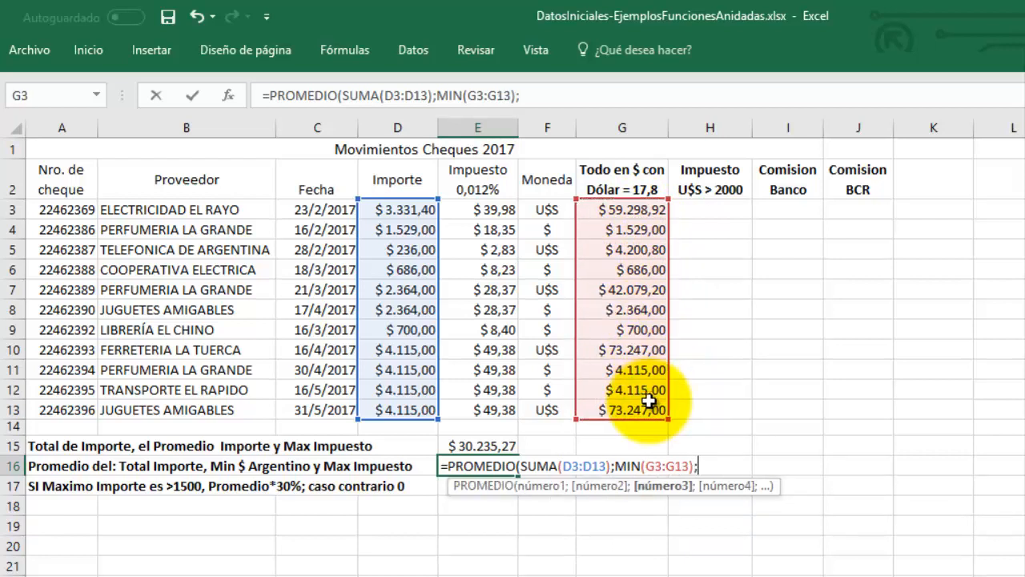
- Nest MAX(E3:E13) as the third argument of the PROMEDIO formula in E16 and enter the finished formula
type("M")
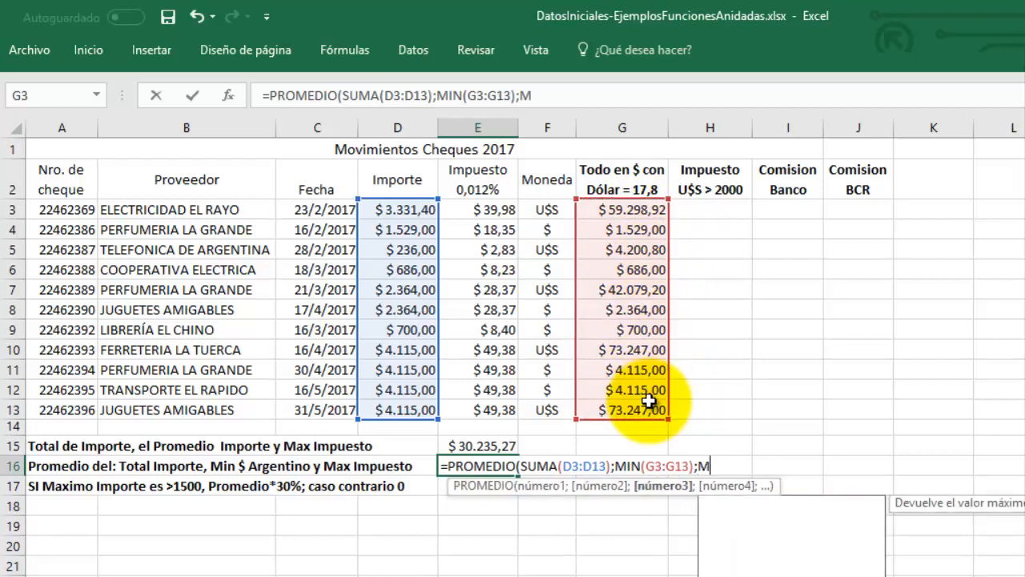
type("AX(")
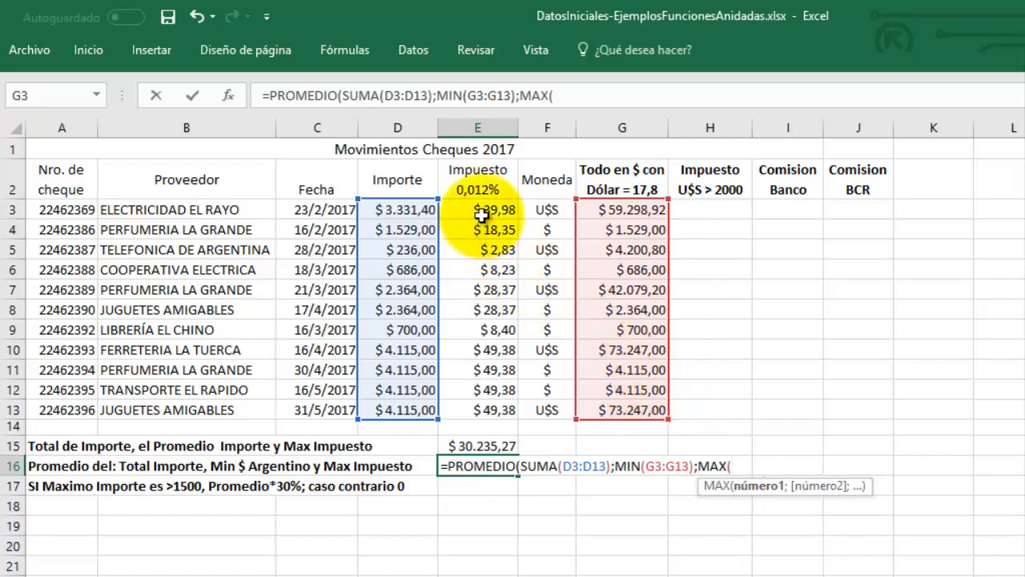
left_click_drag(481, 211, 527, 410)
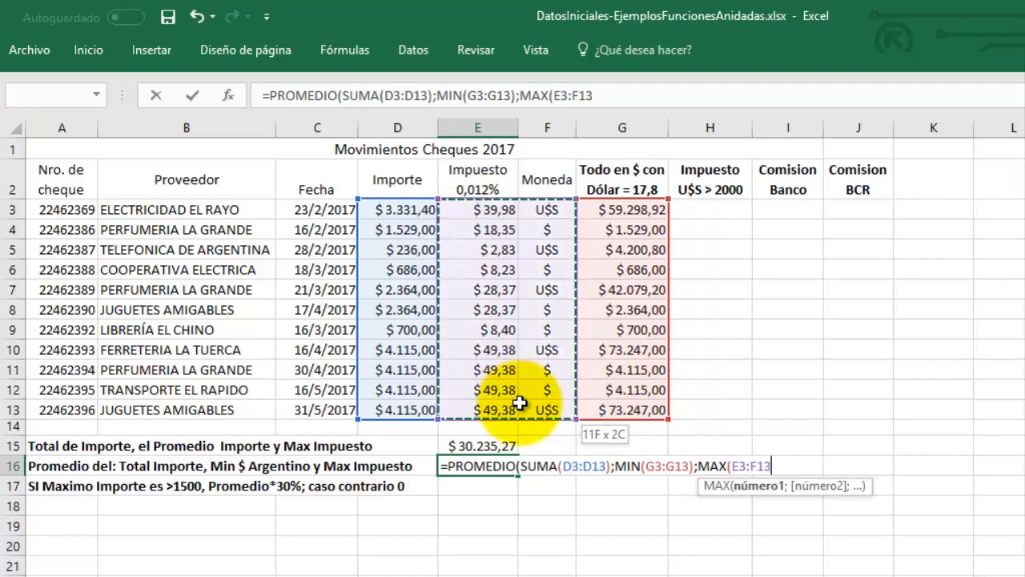
left_click(526, 409)
left_click_drag(478, 211, 494, 404)
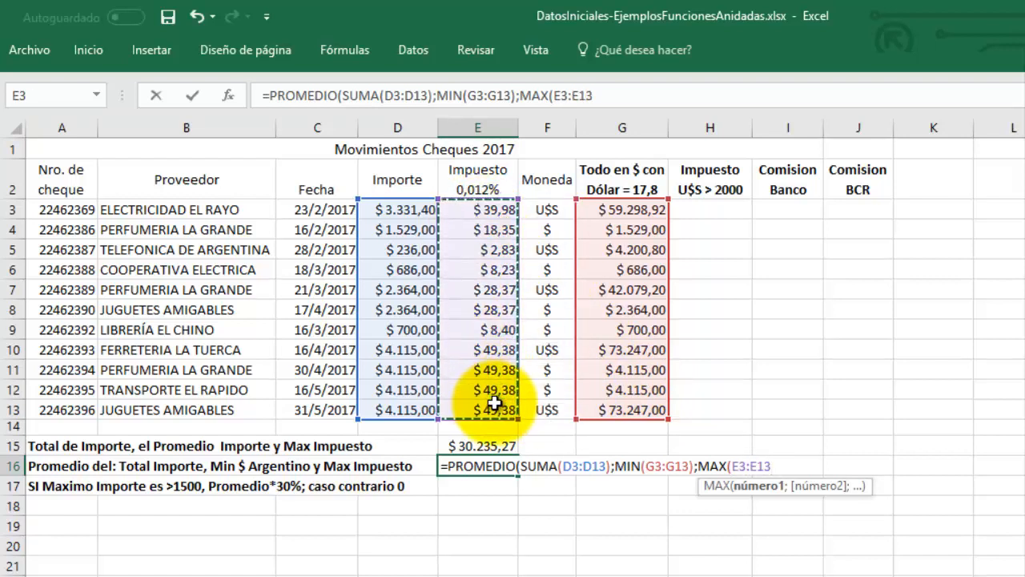
type("))")
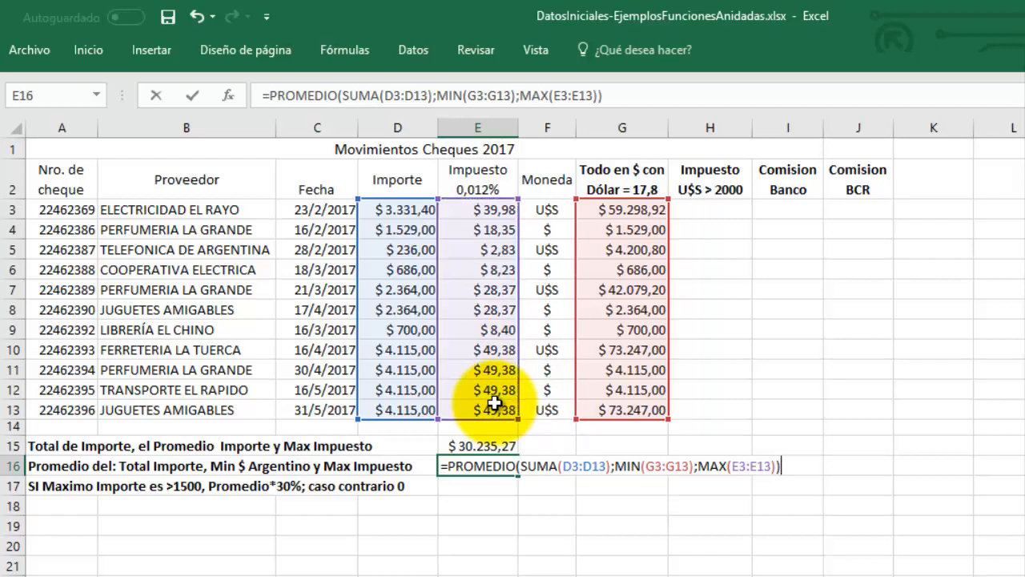
key("Return")
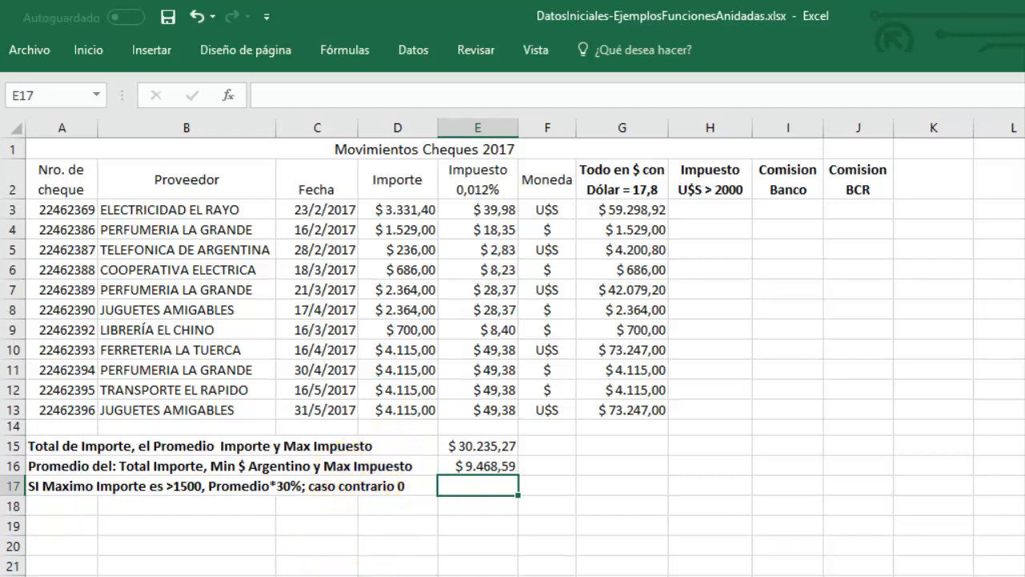
- Consult the SI flowchart sheet and begin an SI formula in E17 with the condition MAX(D3:D13)>1500
key("ctrl+Page_Down")
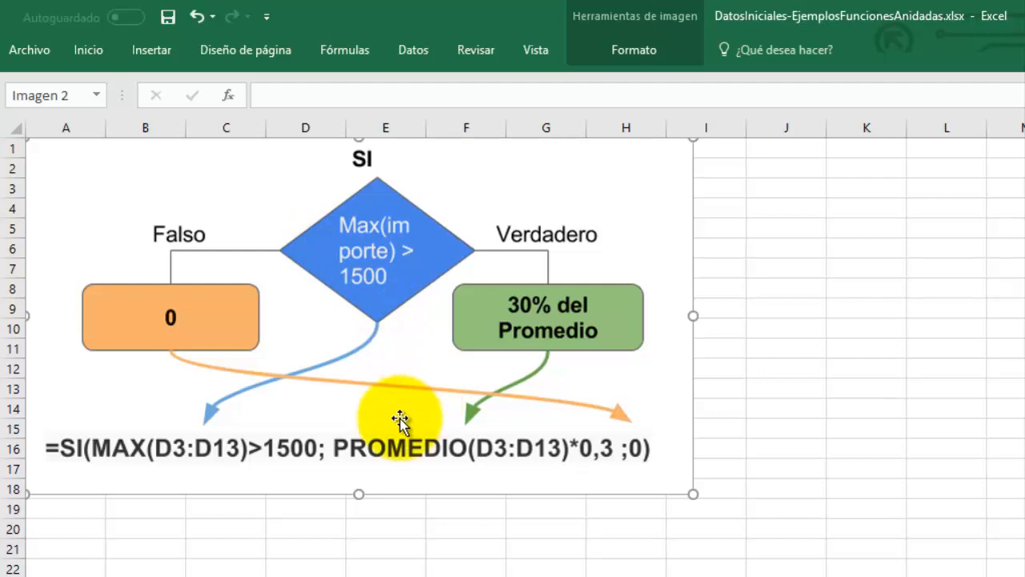
left_click(281, 576)
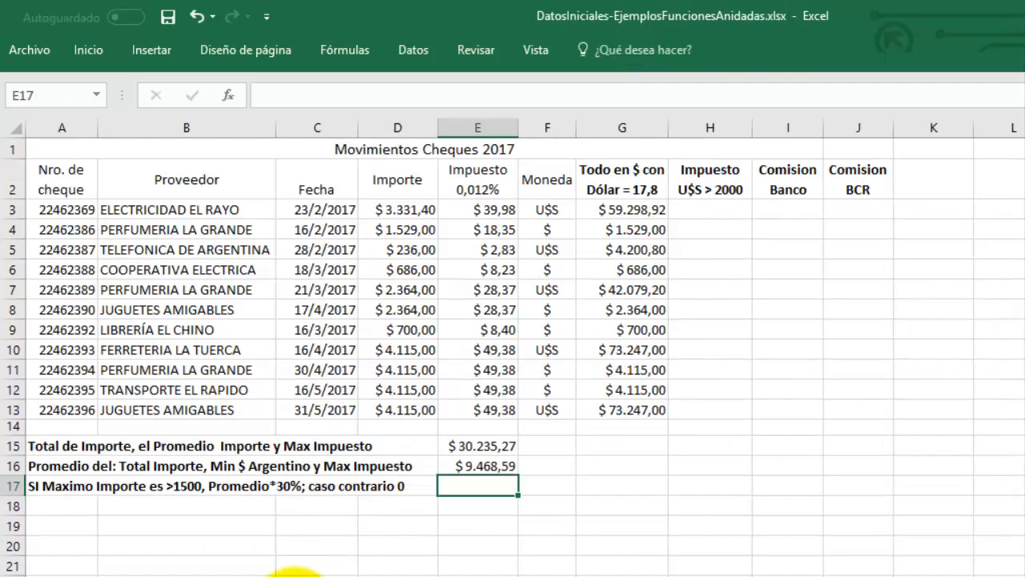
type("=SI")
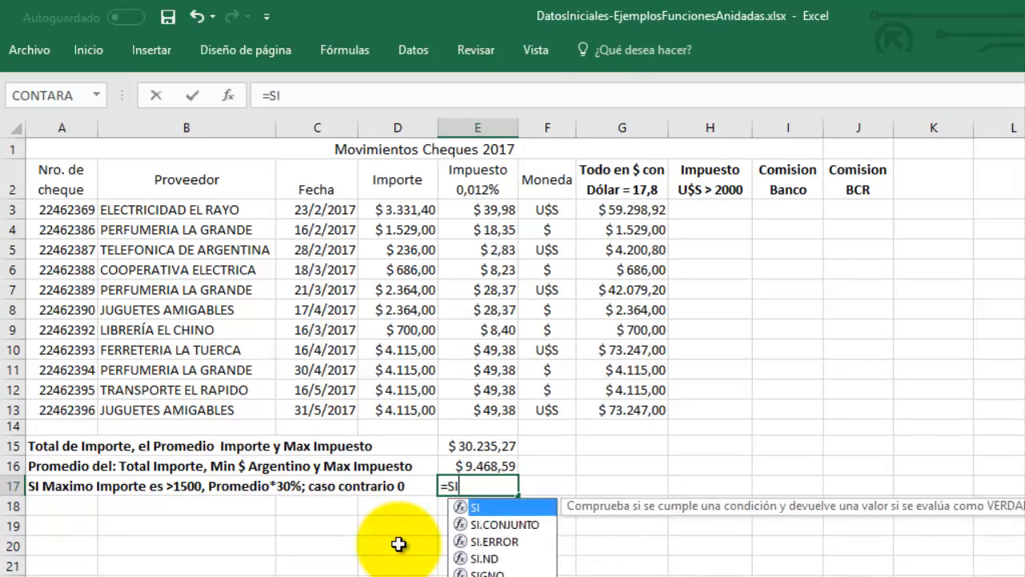
type("(")
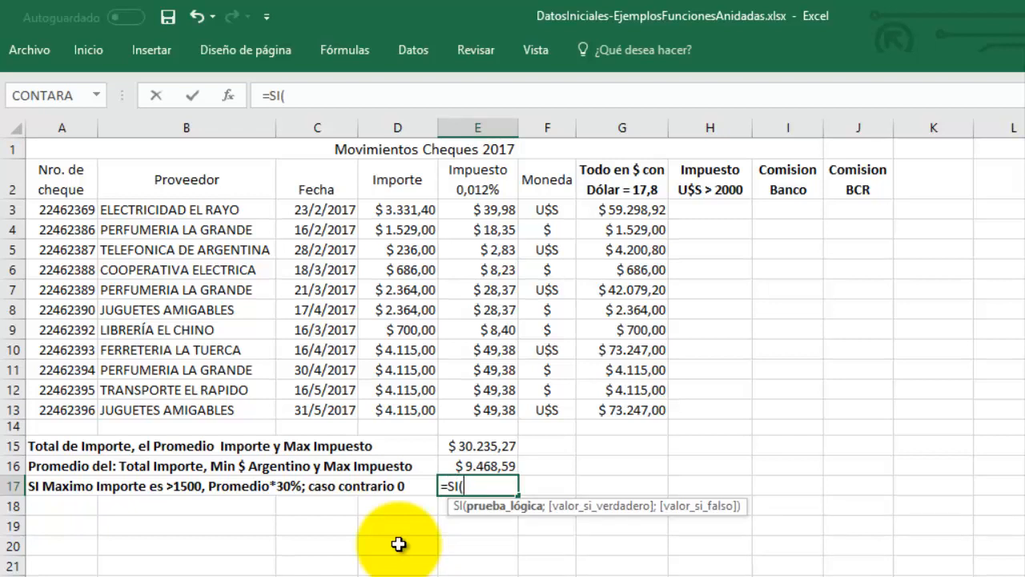
type("MAX(")
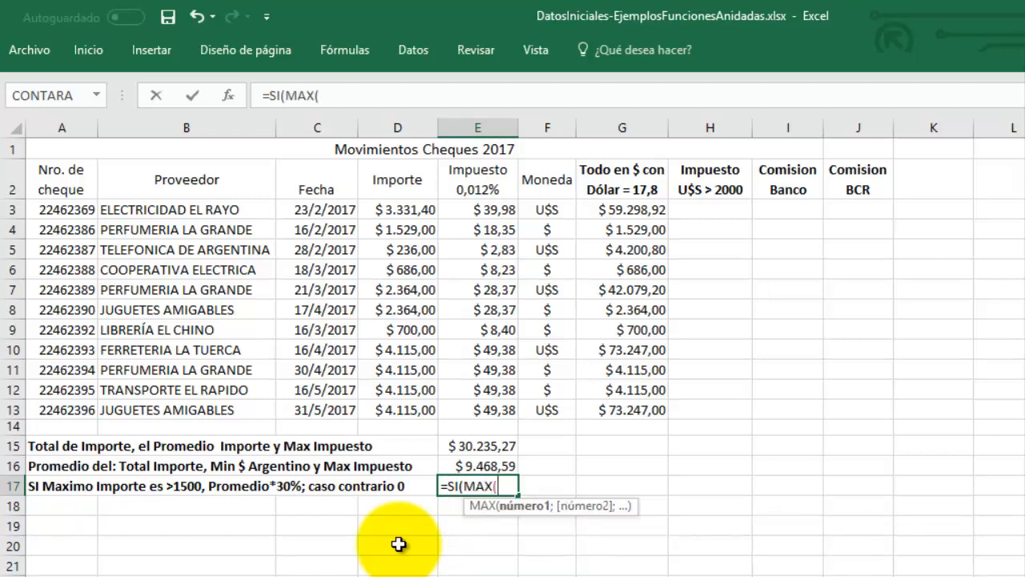
left_click_drag(410, 210, 425, 401)
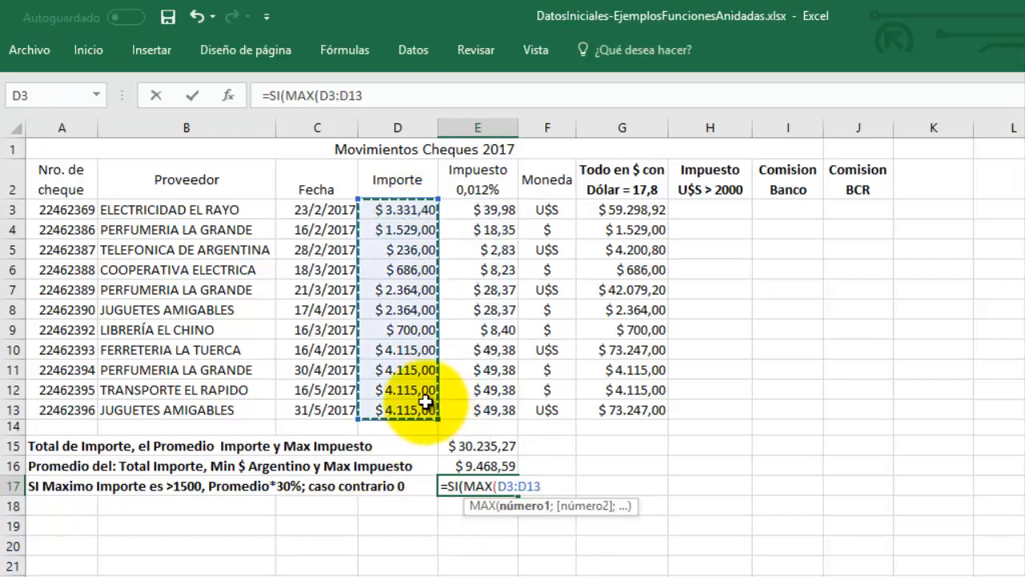
type(")")
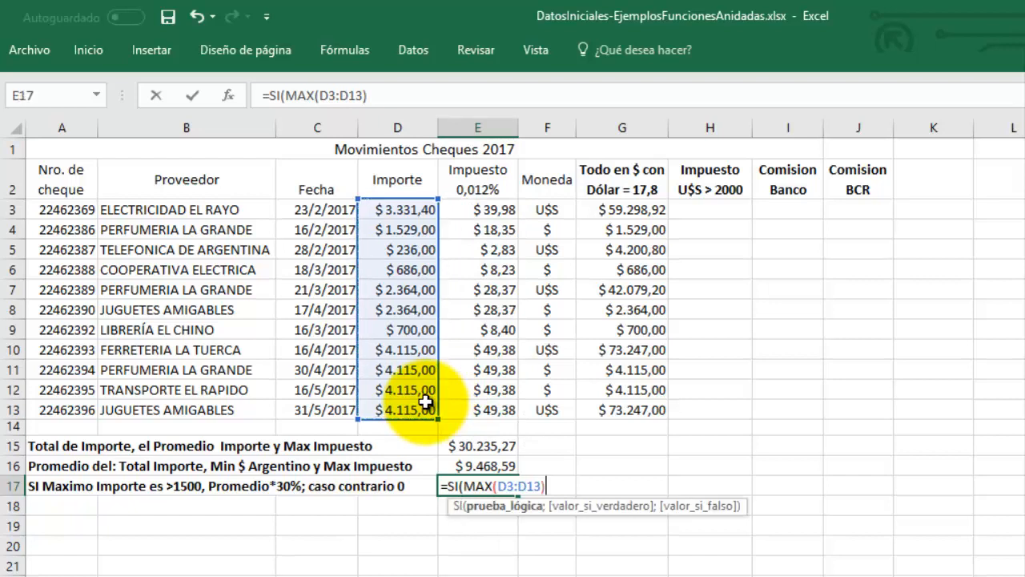
type(">1500;")
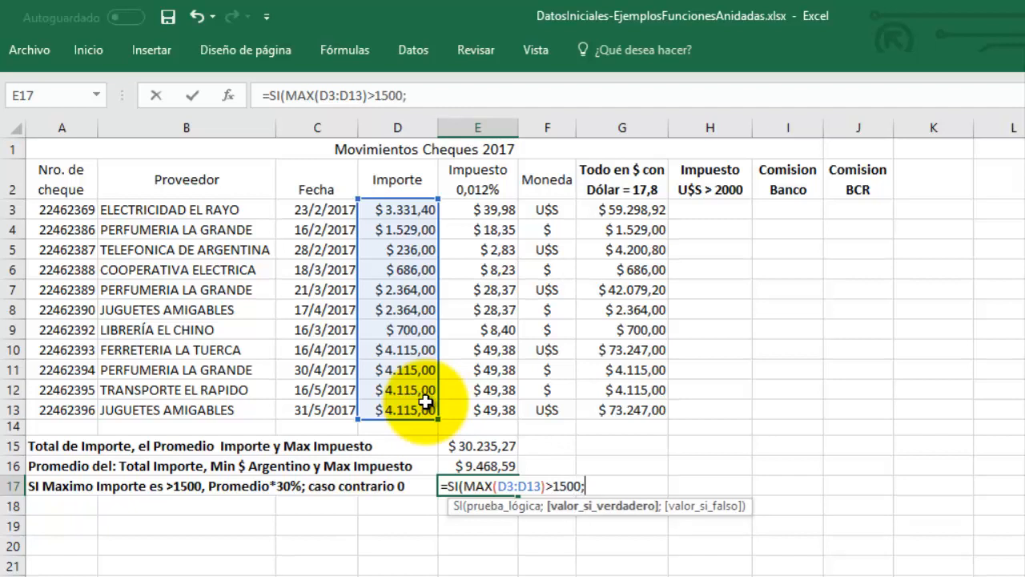
- Add PROMEDIO(D3:D13)*0,3 as the value-if-true argument of the SI formula in E17
type("P")
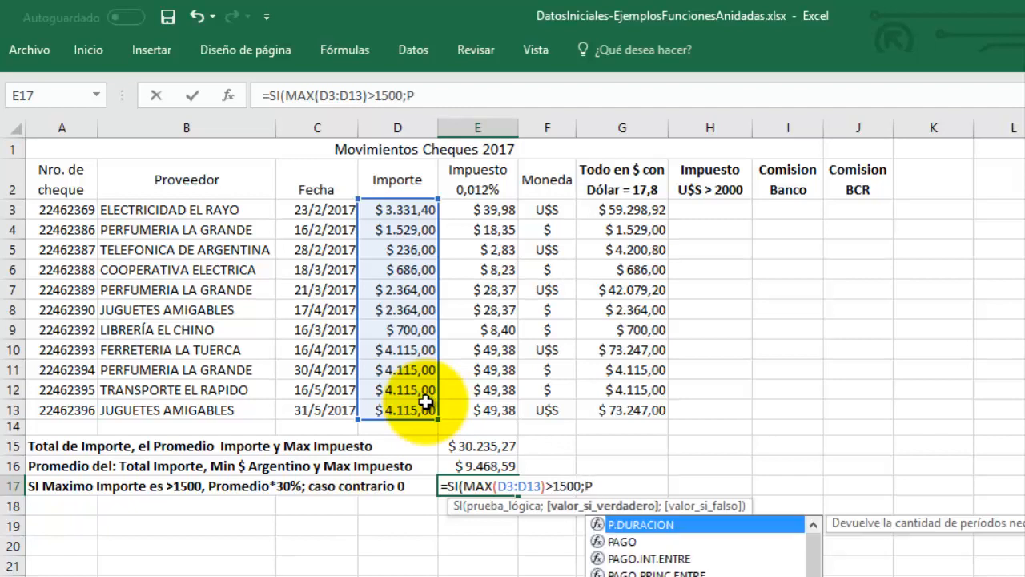
type("ROMEDIO")
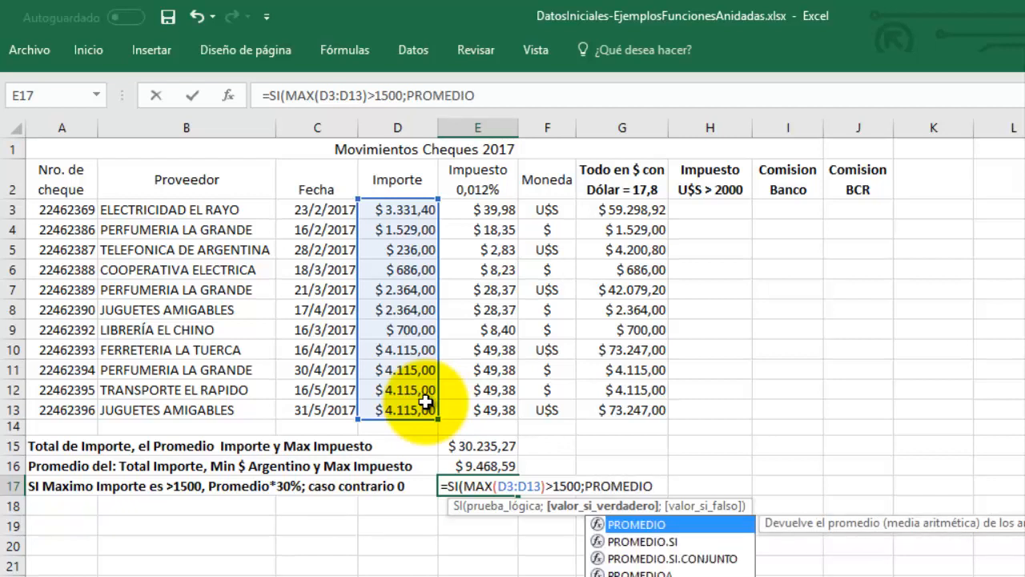
type("(")
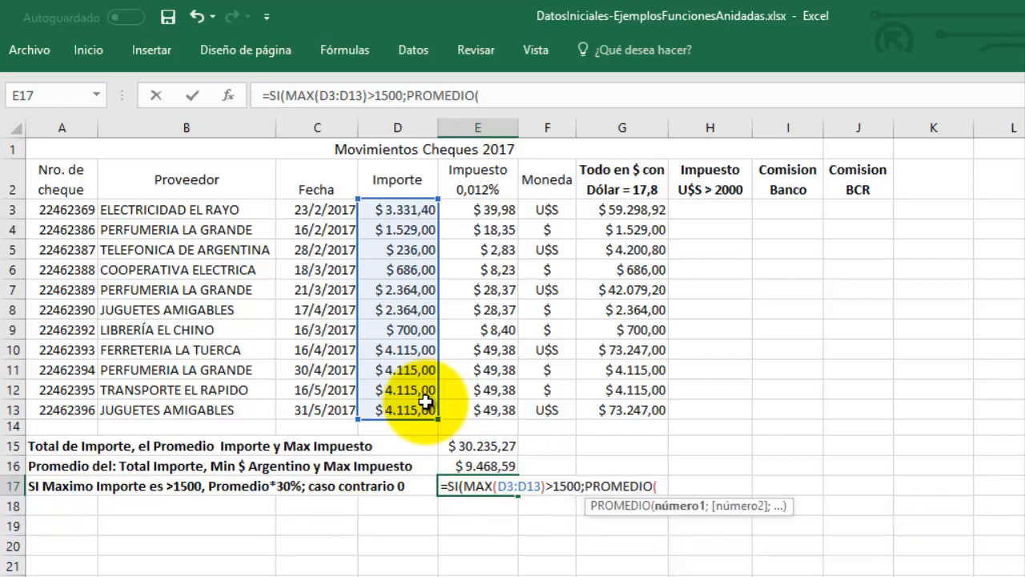
left_click(393, 210)
left_click_drag(392, 210, 415, 411)
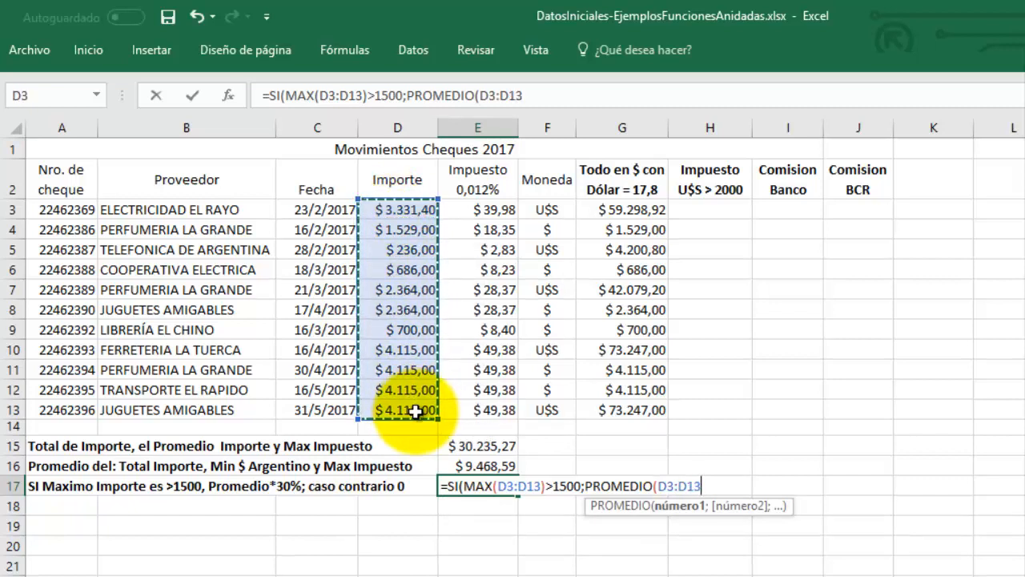
type(")*")
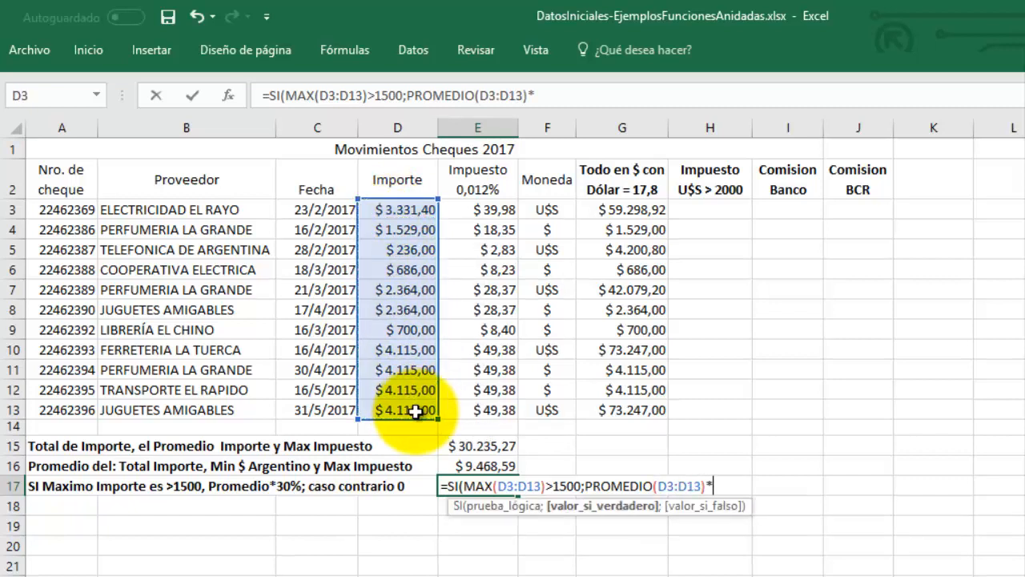
type("0,3;")
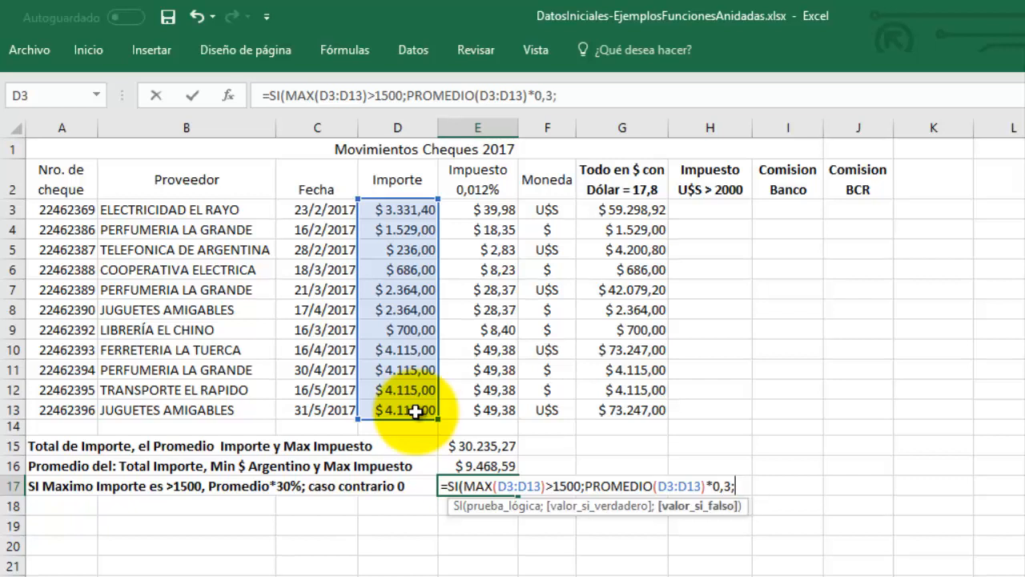
- Finish the SI formula in E17 with 0 as the value if false, enter it and reselect the cell to review it
type("0)")
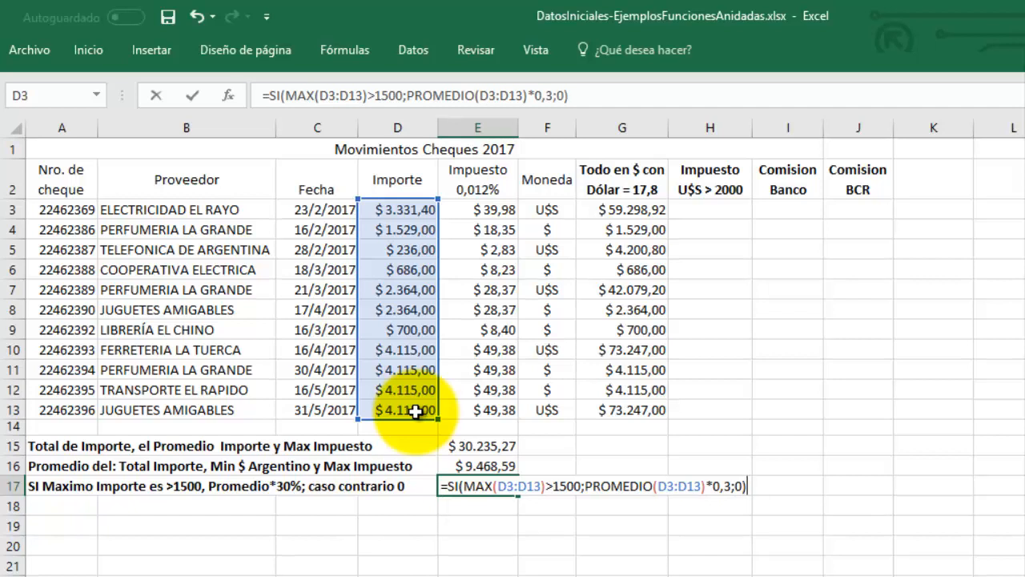
key("Return")
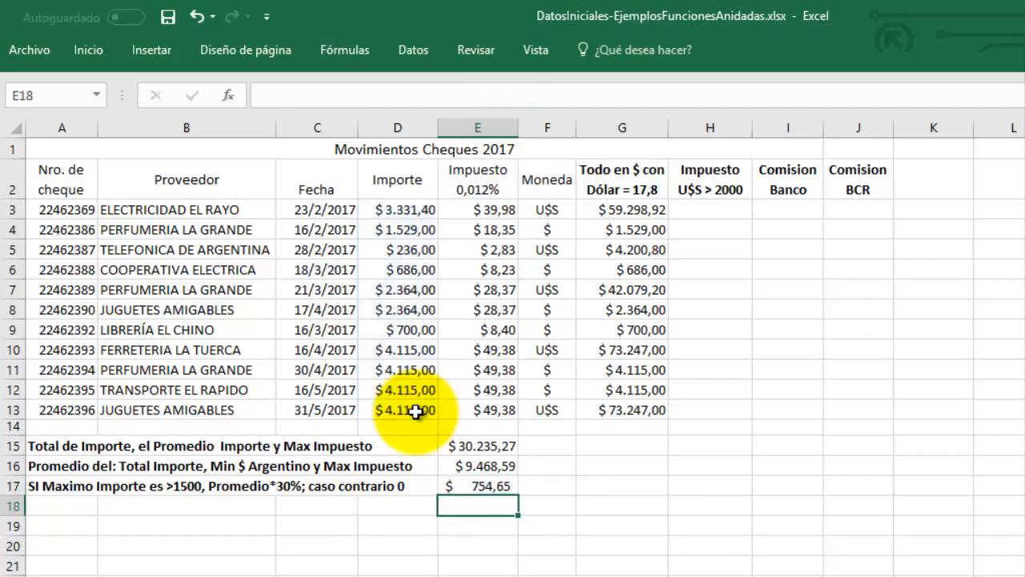
left_click(478, 486)
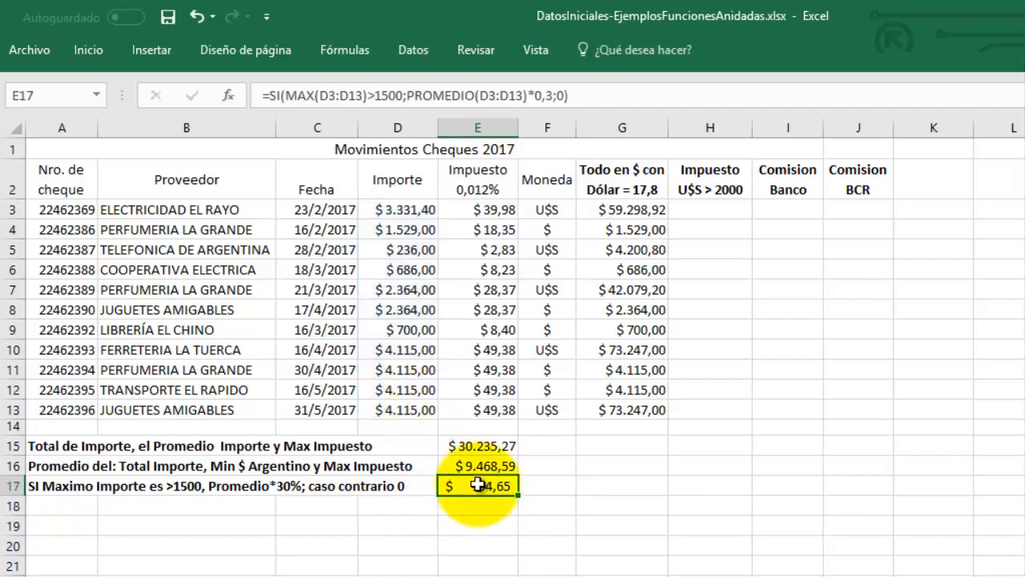